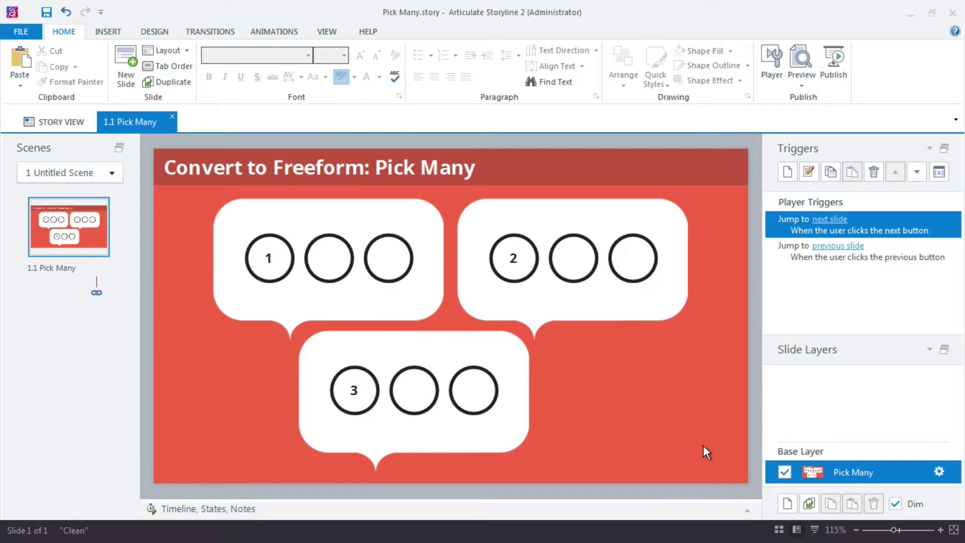
Select and deselect the circles in each chat bubble to check how they are grouped.
mouse_move(703, 446)
left_mouse_down()
mouse_move(303, 229)
mouse_move(215, 209)
left_mouse_up()
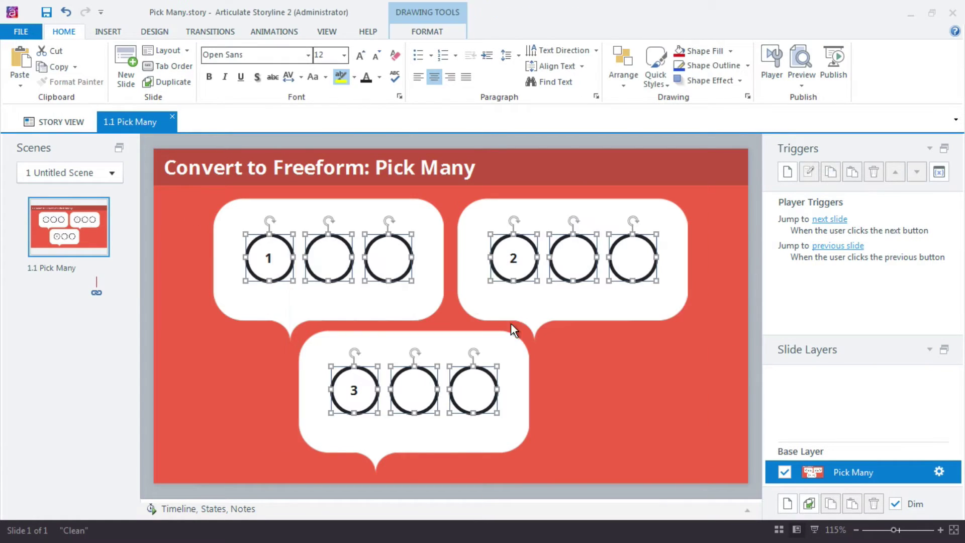
left_click(568, 352)
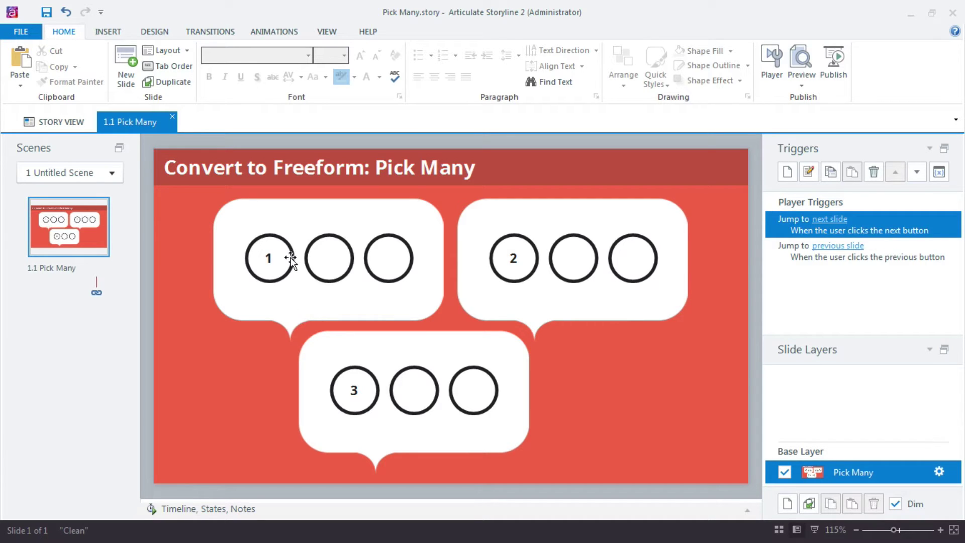
left_click_drag(475, 216, 677, 306)
left_click_drag(553, 446, 288, 355)
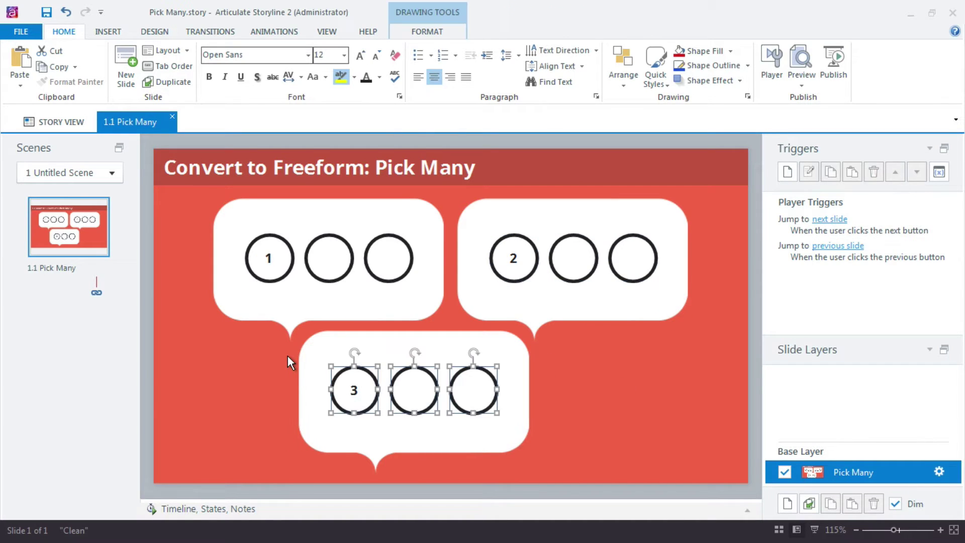
left_click(276, 262)
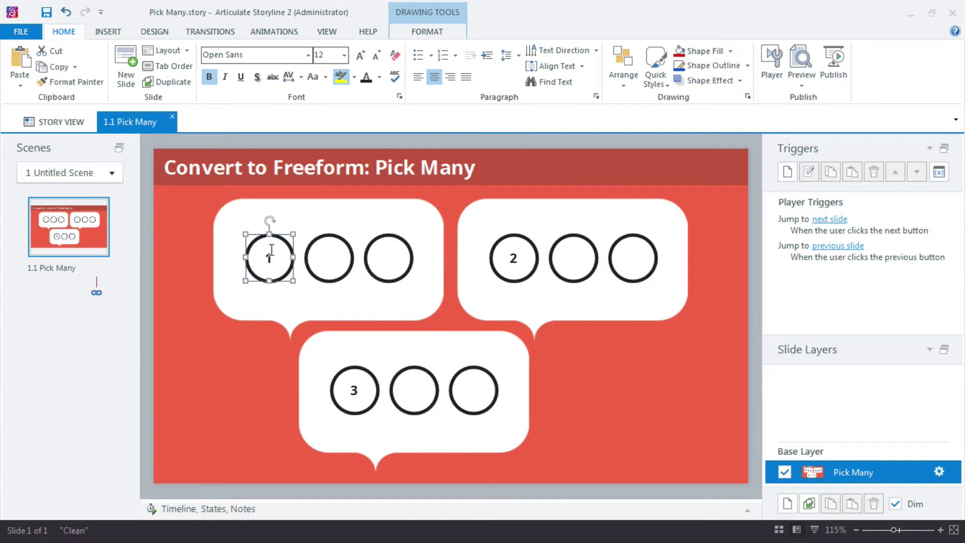
left_click(515, 276)
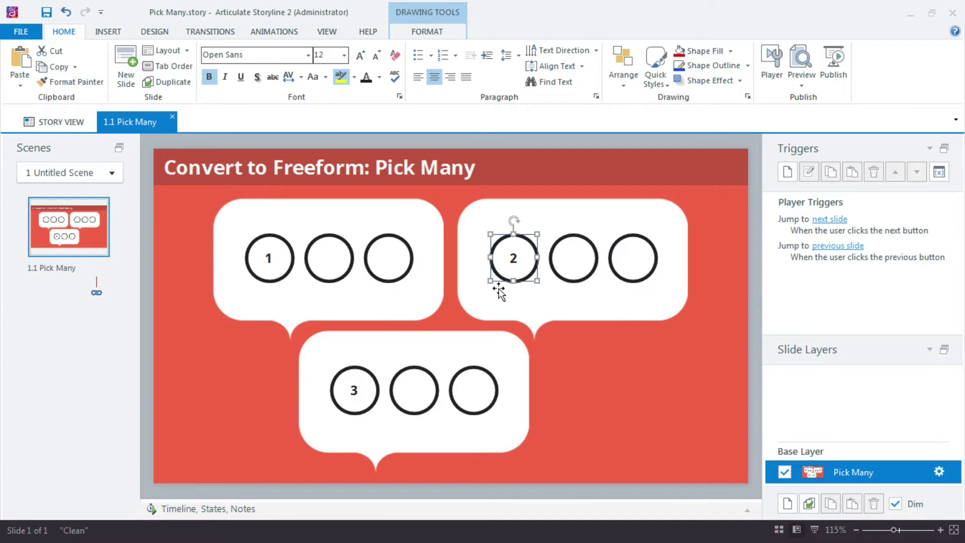
Show the timeline, toggle the Chat boxes group's visibility, then collapse the timeline.
left_click(242, 508)
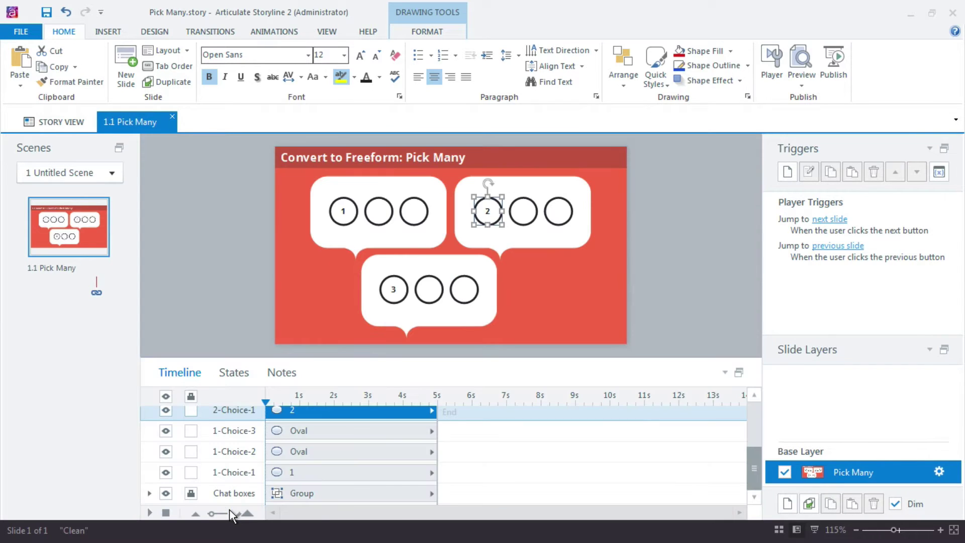
left_click(390, 295)
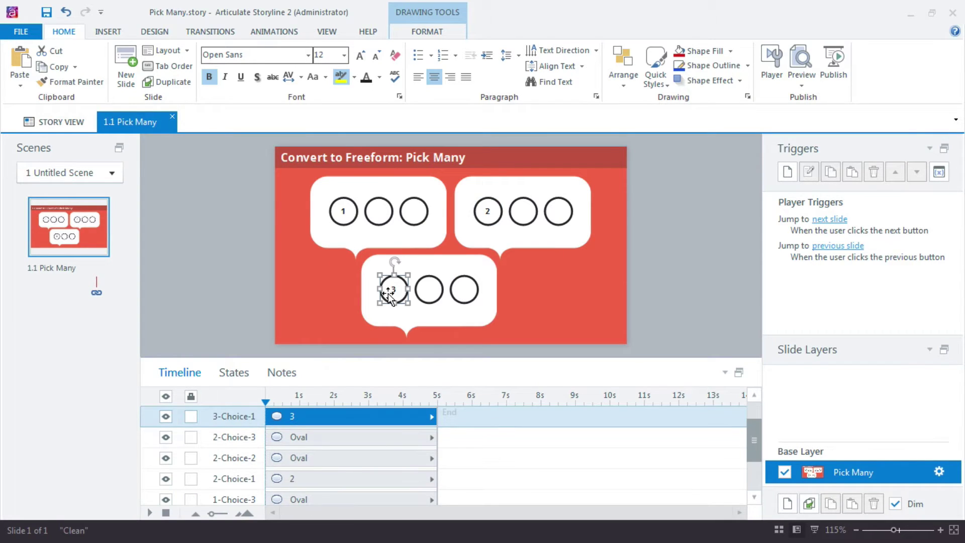
left_click_drag(754, 432, 745, 466)
left_click(165, 496)
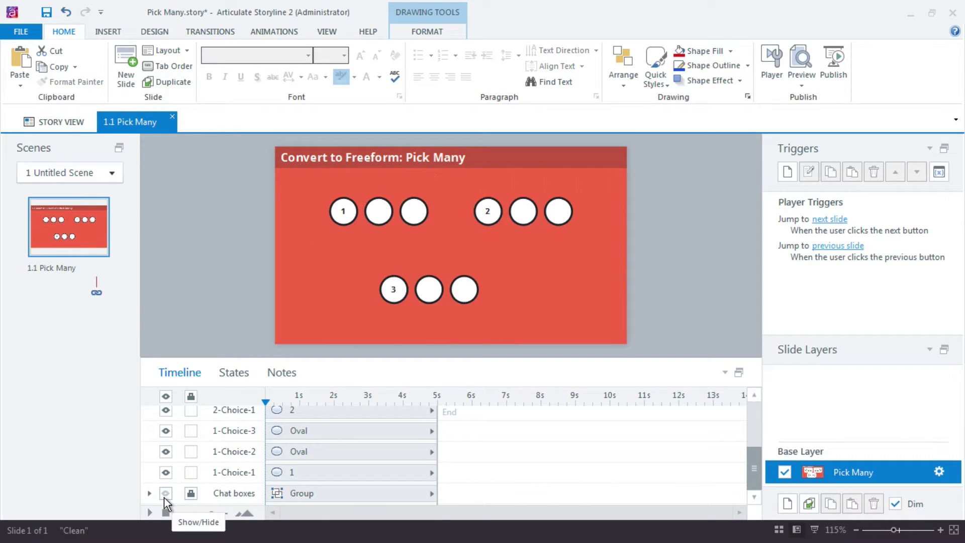
left_click(164, 496)
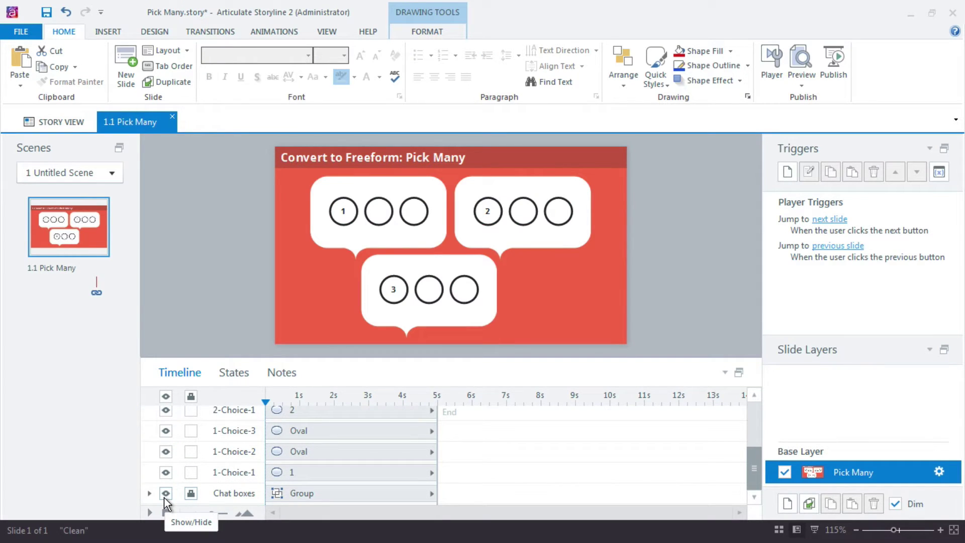
left_click(165, 496)
left_click(165, 496)
left_click(725, 372)
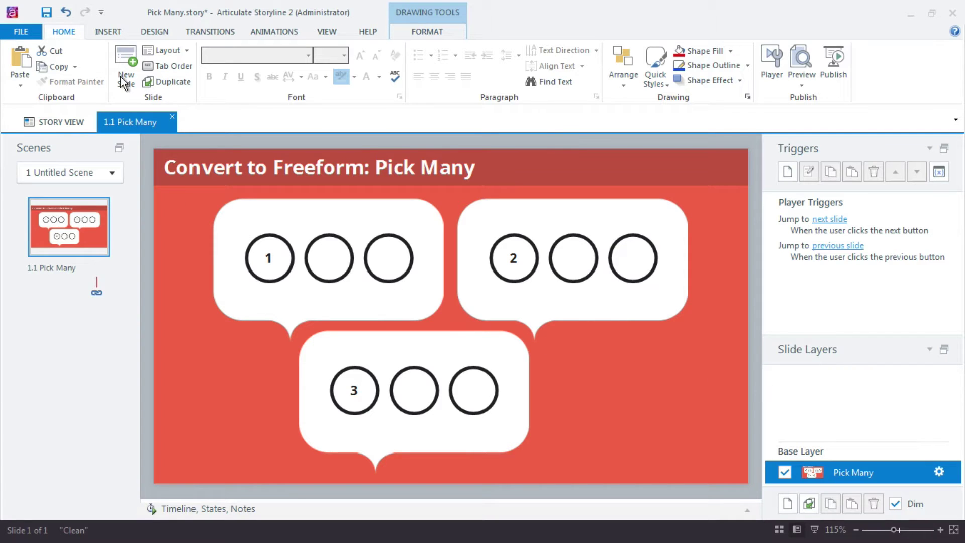
Convert the slide with Convert to Freeform, choosing the Pick Many question type.
left_click(109, 32)
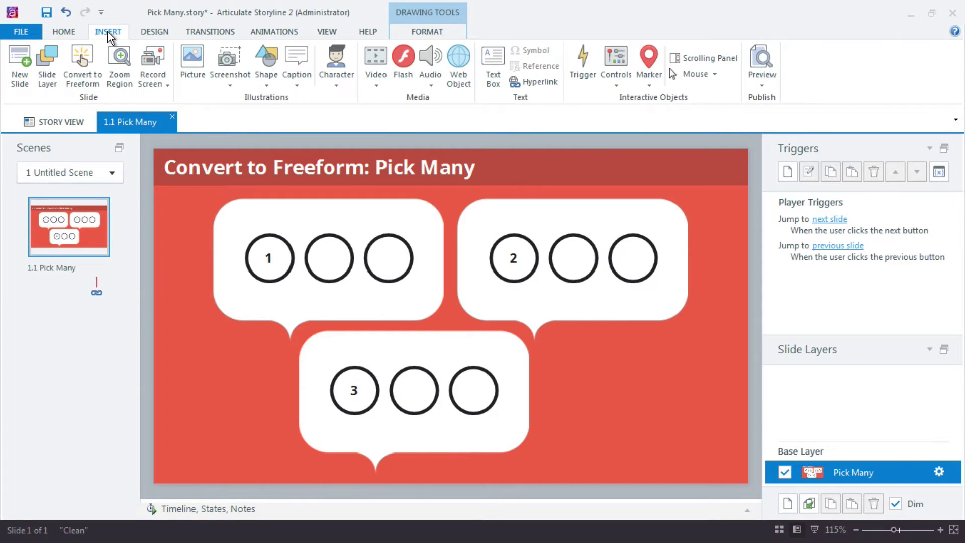
left_click(82, 65)
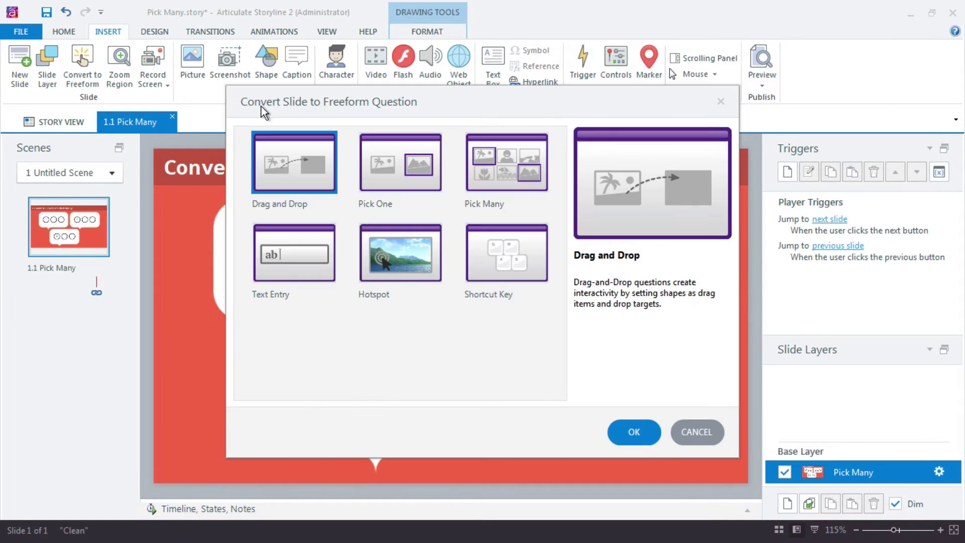
left_click_drag(263, 104, 493, 119)
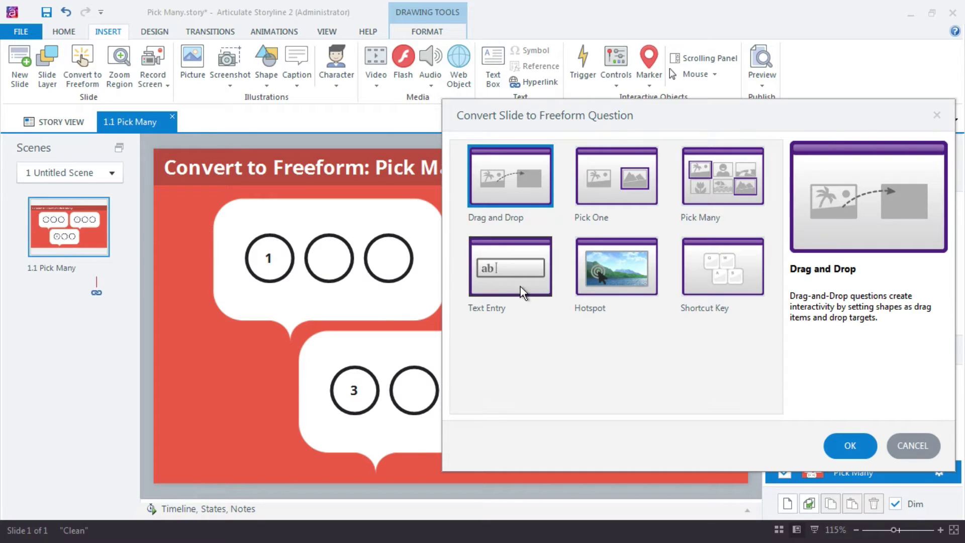
left_click(718, 194)
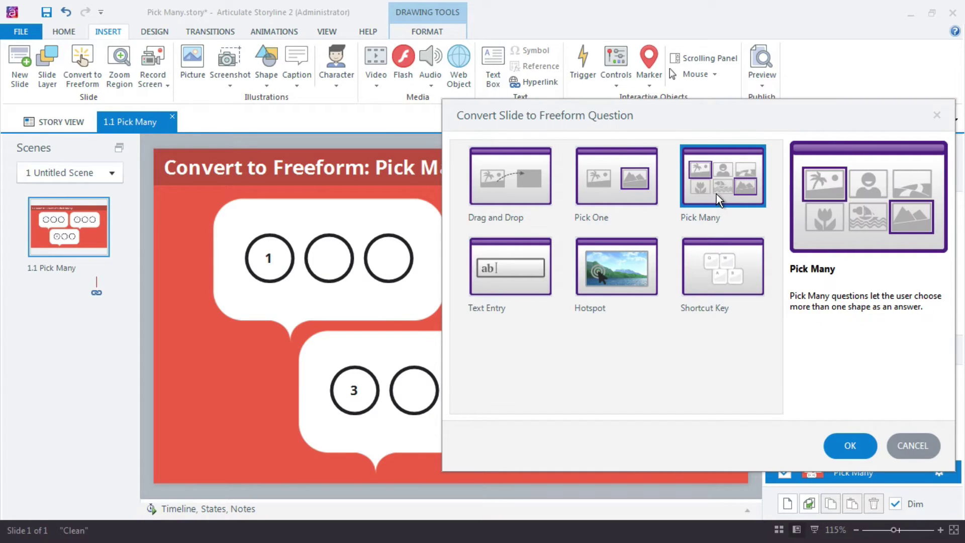
left_click(853, 450)
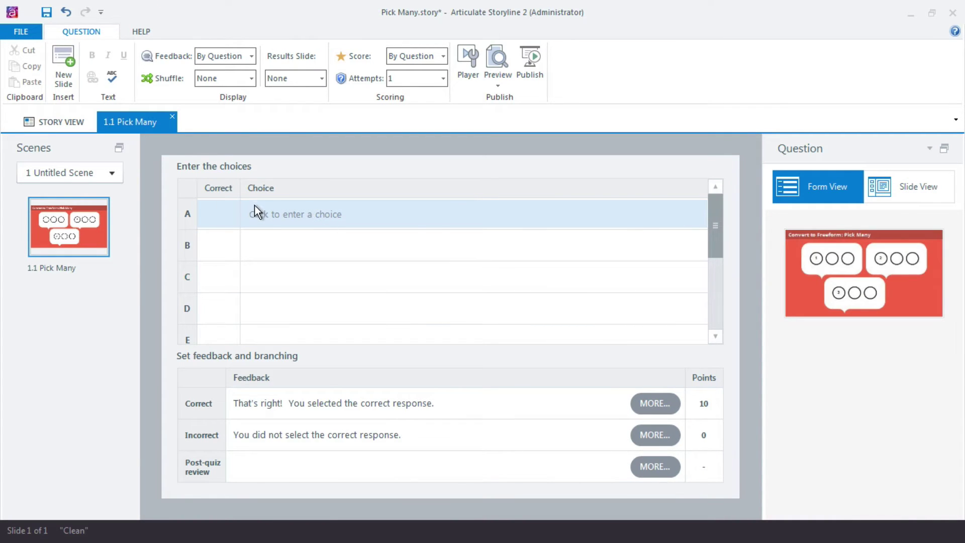
Assign 1-Choice-1, 2-Choice-1 and 3-Choice-1 to choices A, B and C and mark each correct.
left_click(342, 218)
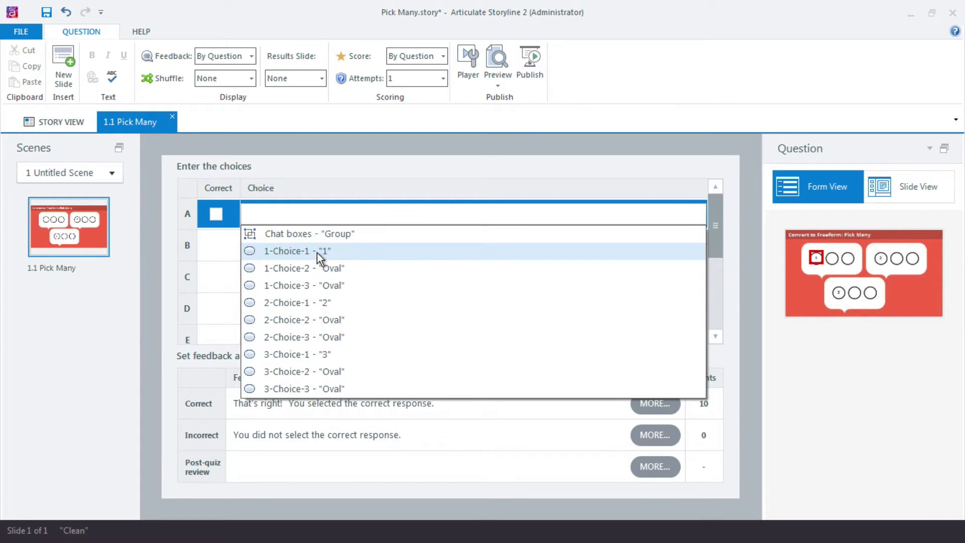
left_click(343, 248)
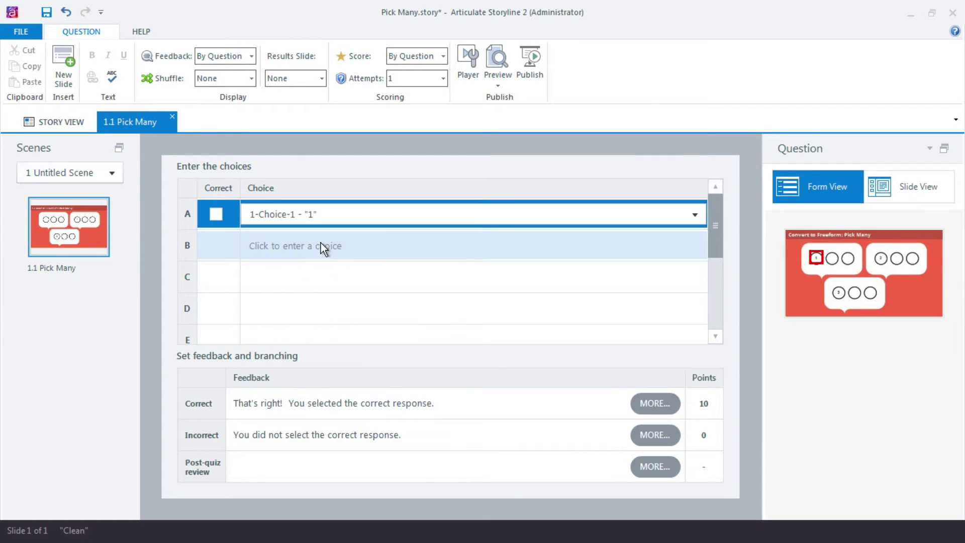
left_click(322, 246)
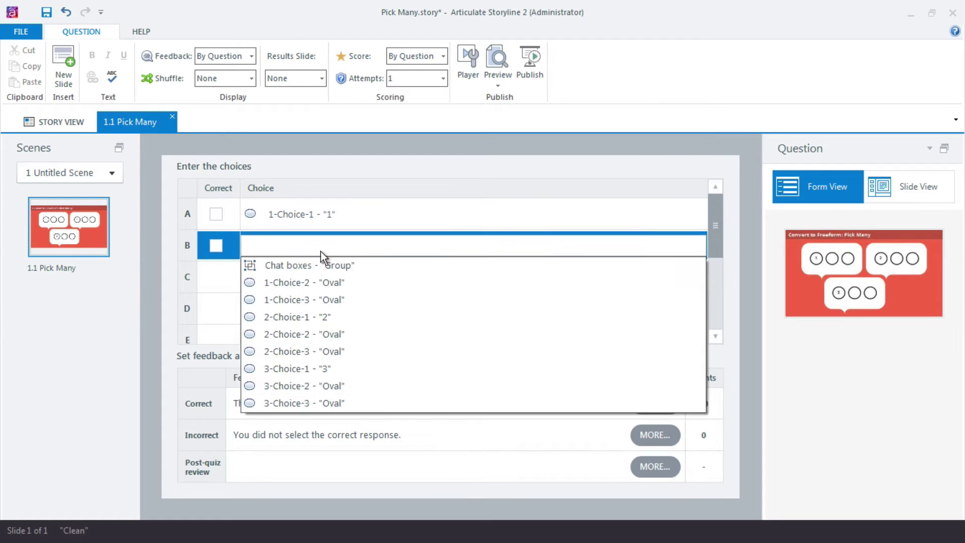
left_click(332, 315)
left_click(332, 278)
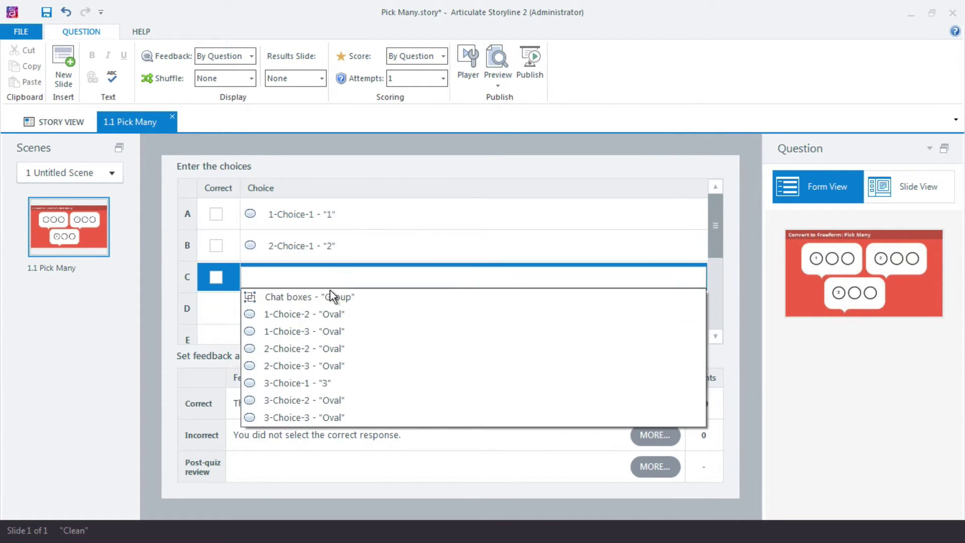
left_click(337, 380)
left_click(217, 215)
left_click(217, 246)
left_click(214, 277)
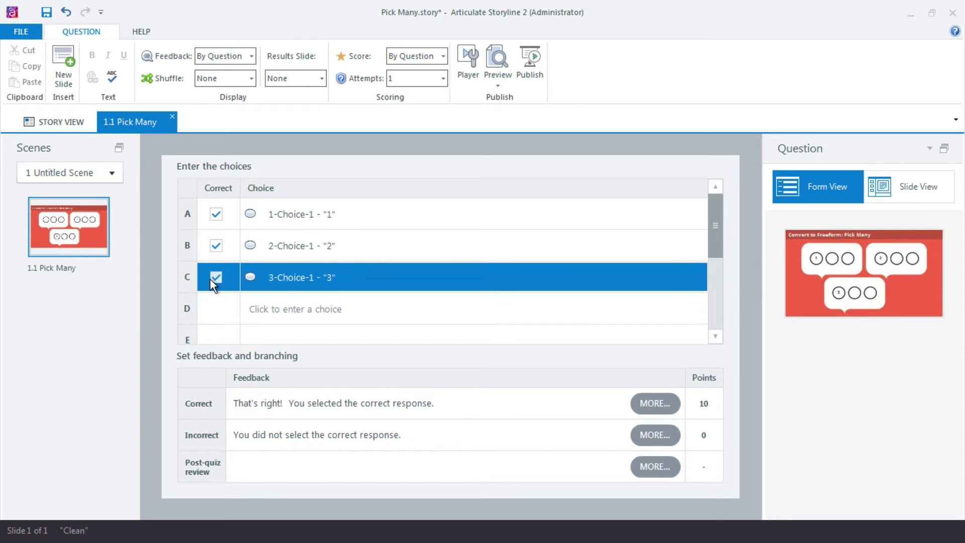
Set choices D–G to 1-Choice-2, 1-Choice-3, 2-Choice-2 and 2-Choice-3.
left_click(280, 310)
left_click(291, 344)
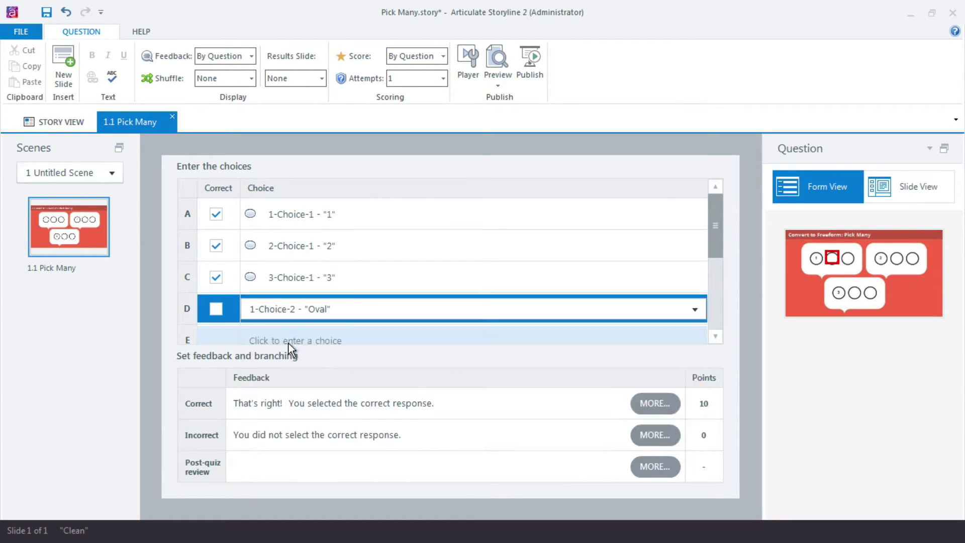
left_click_drag(717, 230, 719, 267)
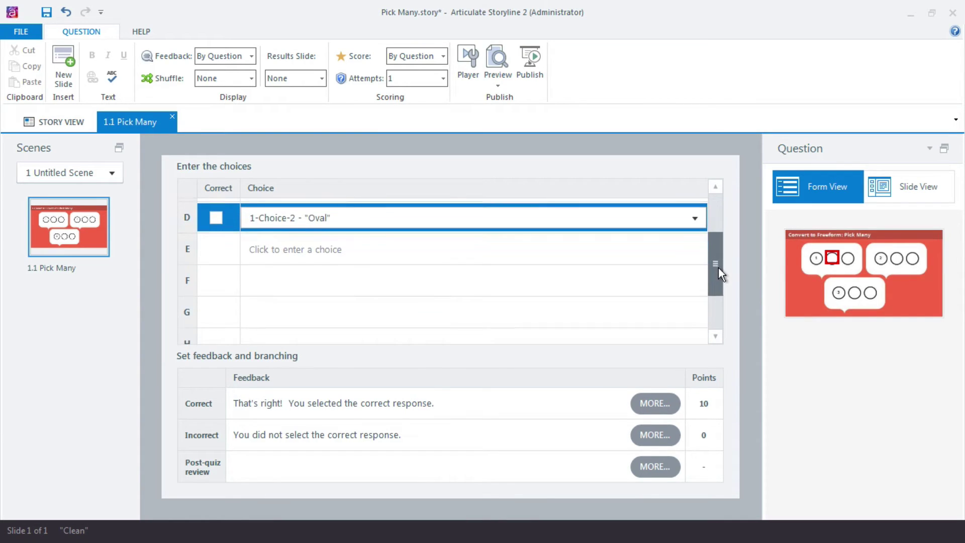
left_click(306, 247)
left_click(312, 283)
left_click(307, 275)
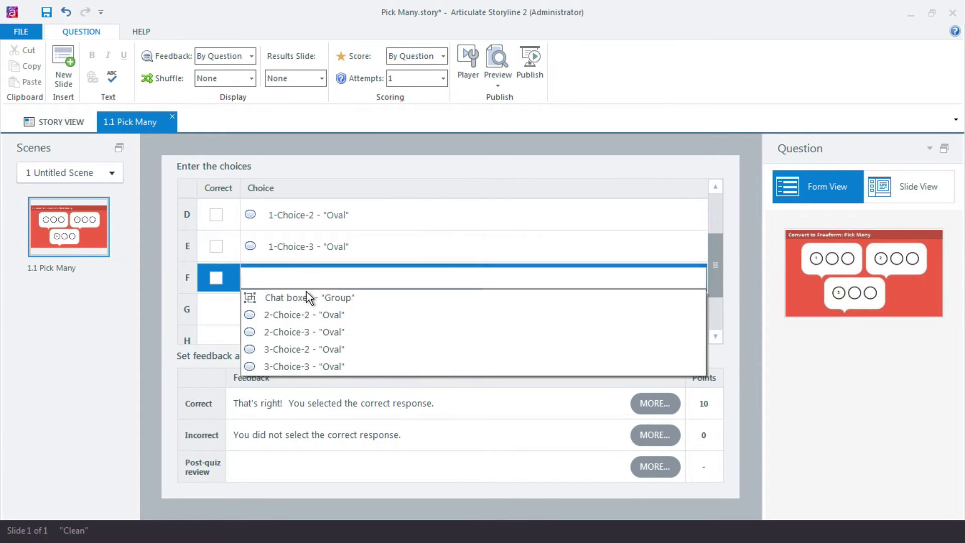
left_click(314, 315)
left_click(315, 309)
left_click(329, 345)
Set choices H and I to 3-Choice-2 and 3-Choice-3, then return to Slide View.
left_click(330, 338)
left_click(338, 364)
left_click_drag(713, 289, 707, 317)
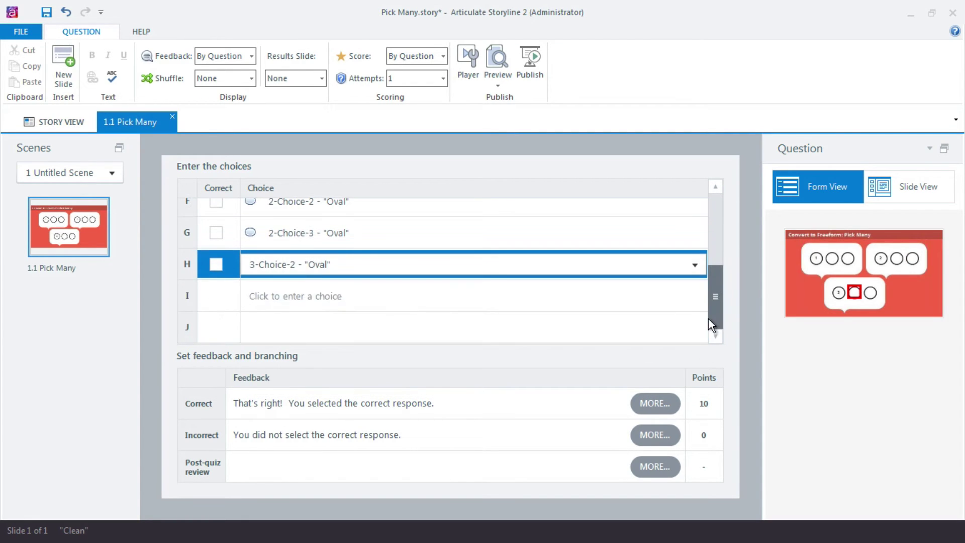
left_click(342, 296)
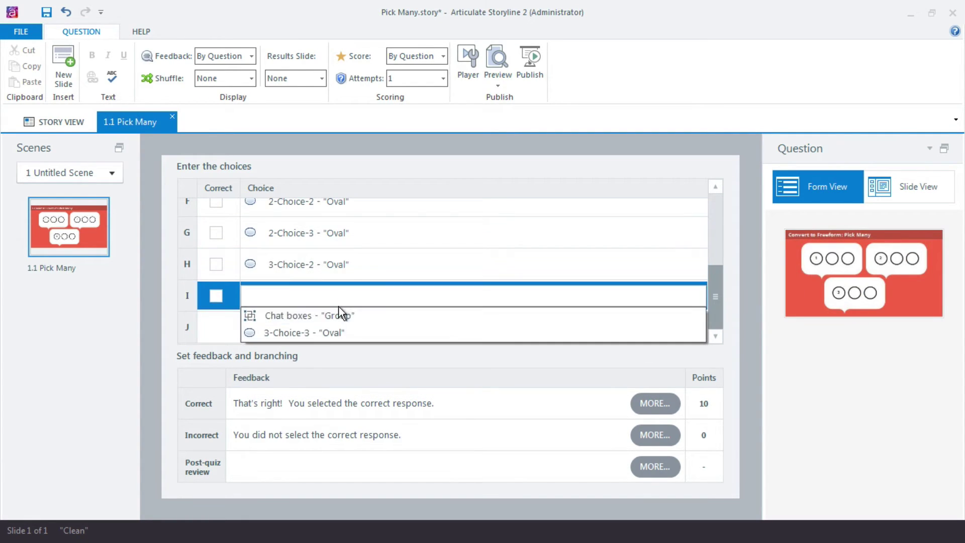
left_click(358, 332)
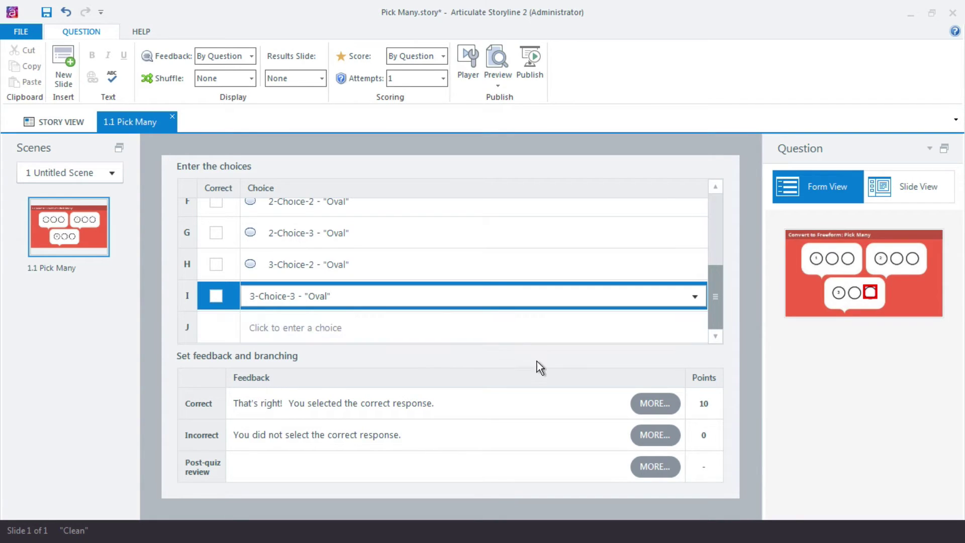
left_click(916, 189)
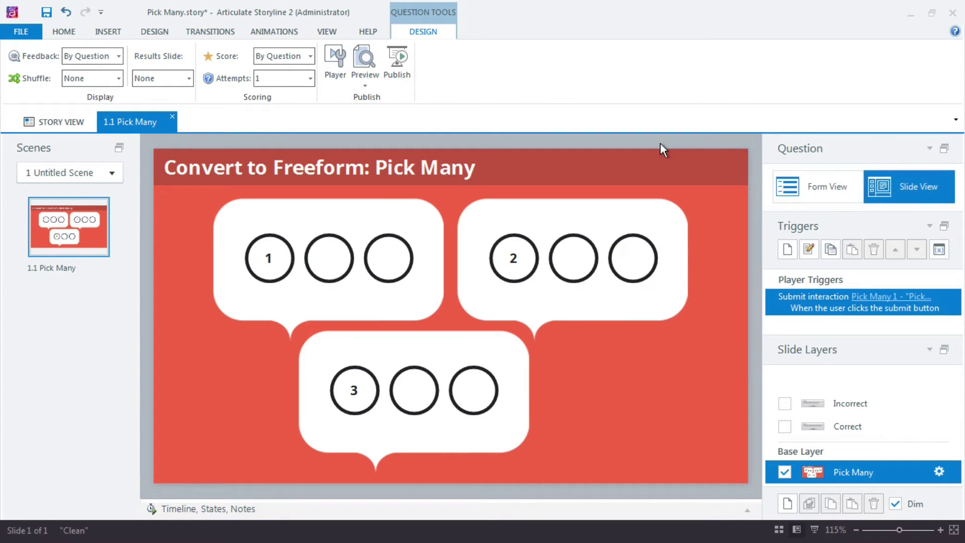
Select circle 1-Choice-1 and compare its Normal and Selected states in the States panel.
left_click(268, 273)
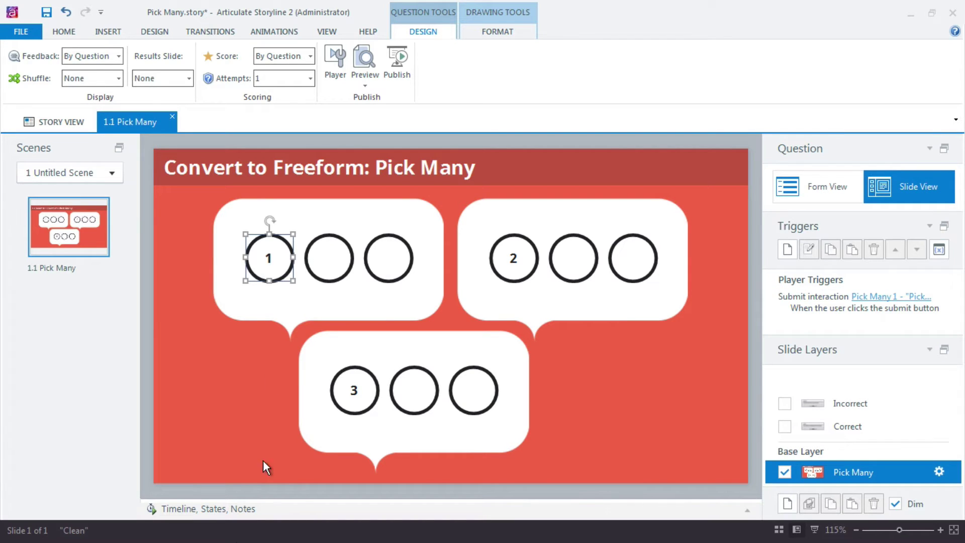
left_click(208, 510)
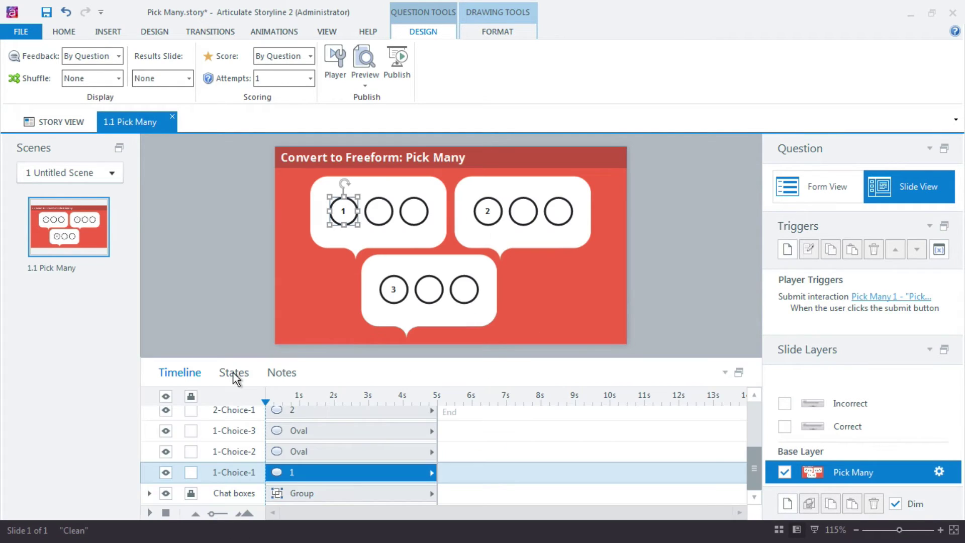
left_click(233, 372)
left_click(252, 461)
left_click(202, 457)
left_click(304, 460)
left_click(201, 457)
left_click(299, 460)
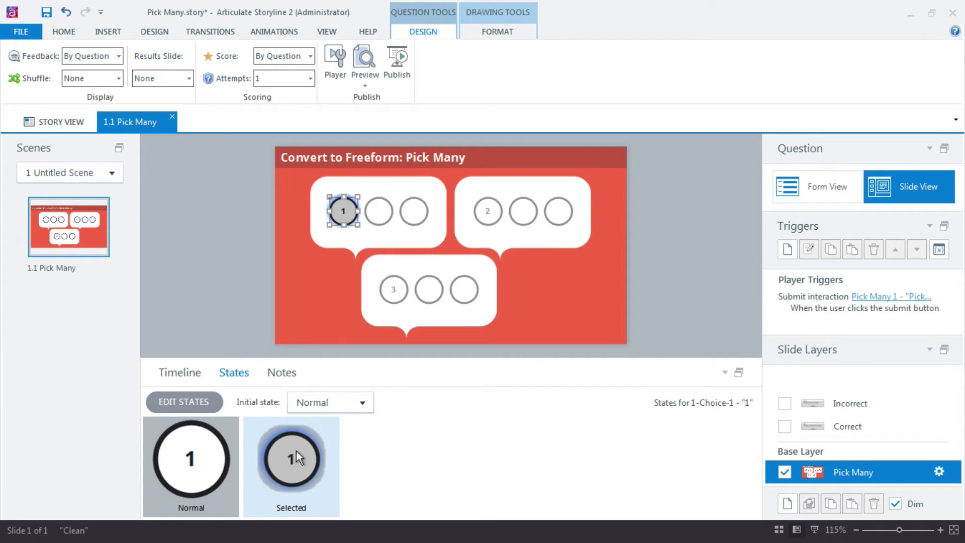
In Edit States, apply No Glow to circle 1's Selected state.
double_click(296, 451)
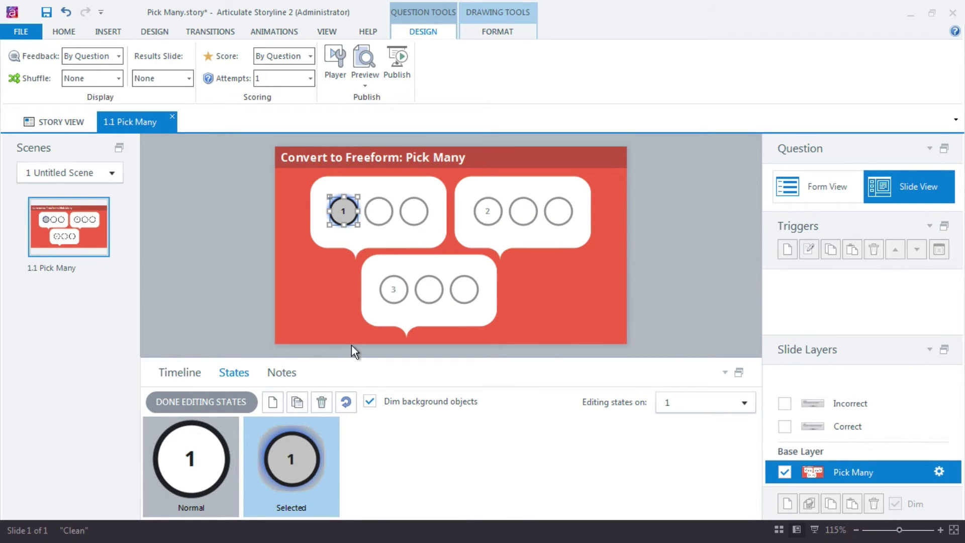
left_click(499, 30)
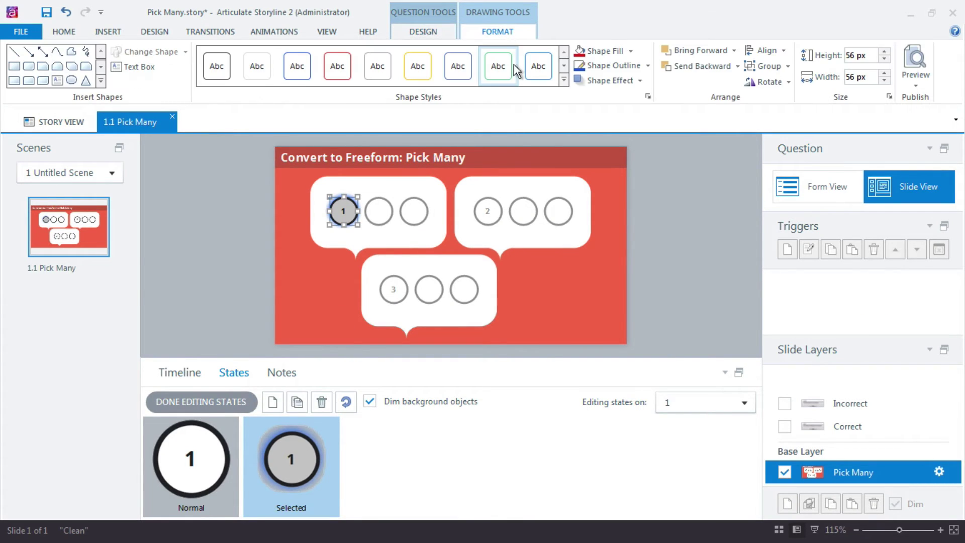
left_click(637, 80)
mouse_move(633, 168)
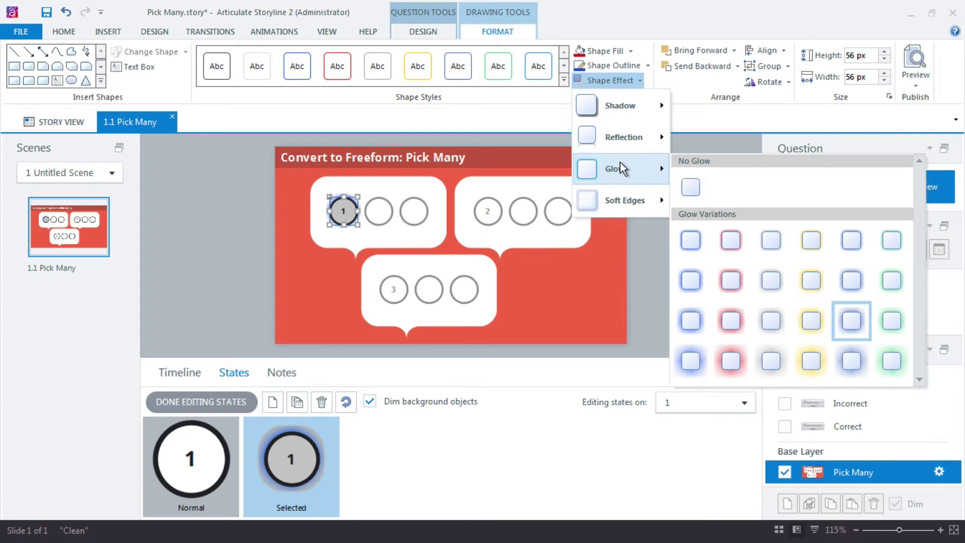
left_click(691, 188)
left_click(187, 466)
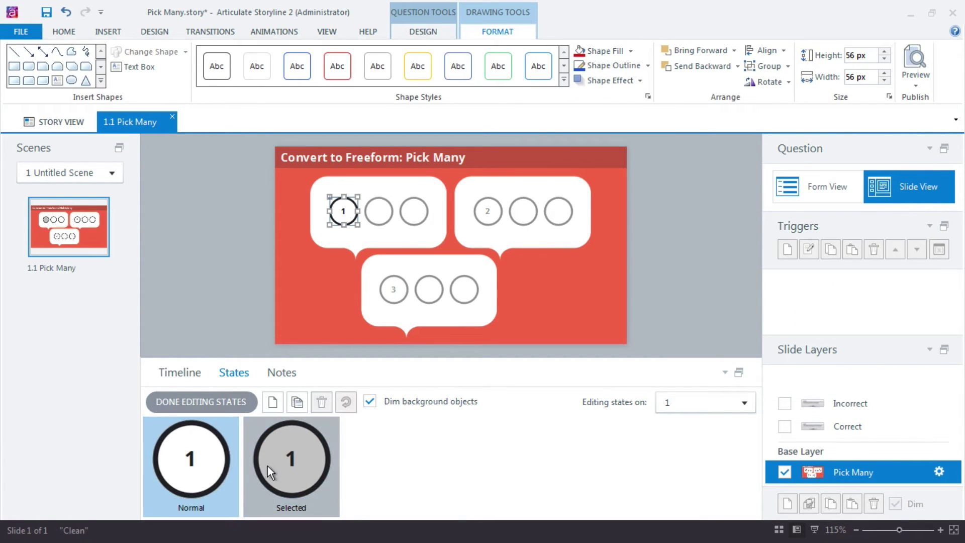
Confirm the glow-free Selected look, finish editing states, and load Format Painter with circle 1's formatting.
left_click(285, 463)
left_click(225, 401)
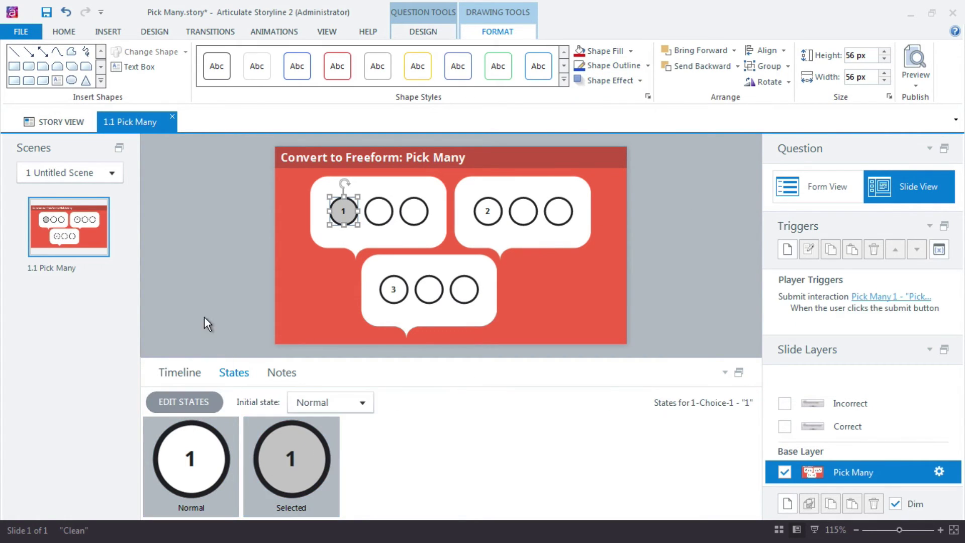
left_click(64, 31)
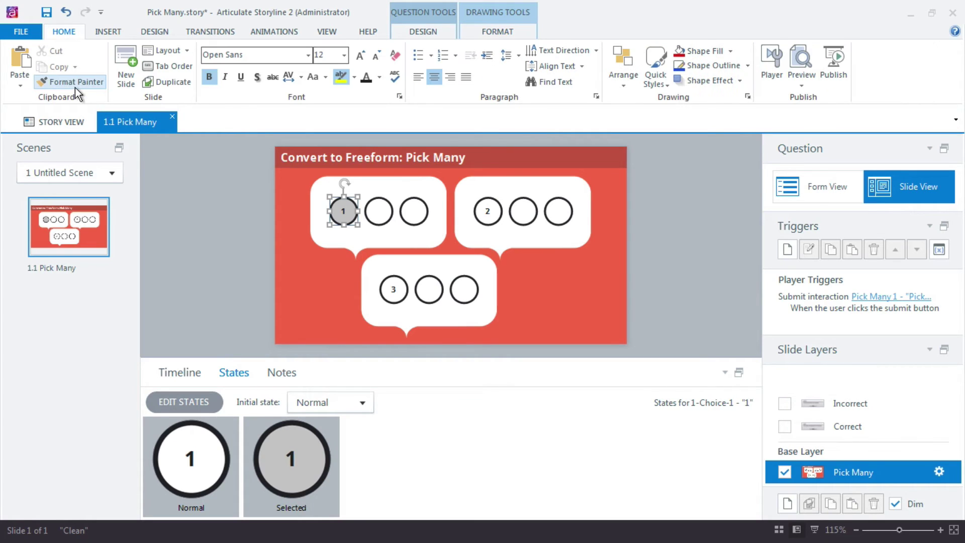
left_click(75, 83)
Paint circle 1's states onto the other eight circles in all three bubbles, then preview.
left_click(386, 216)
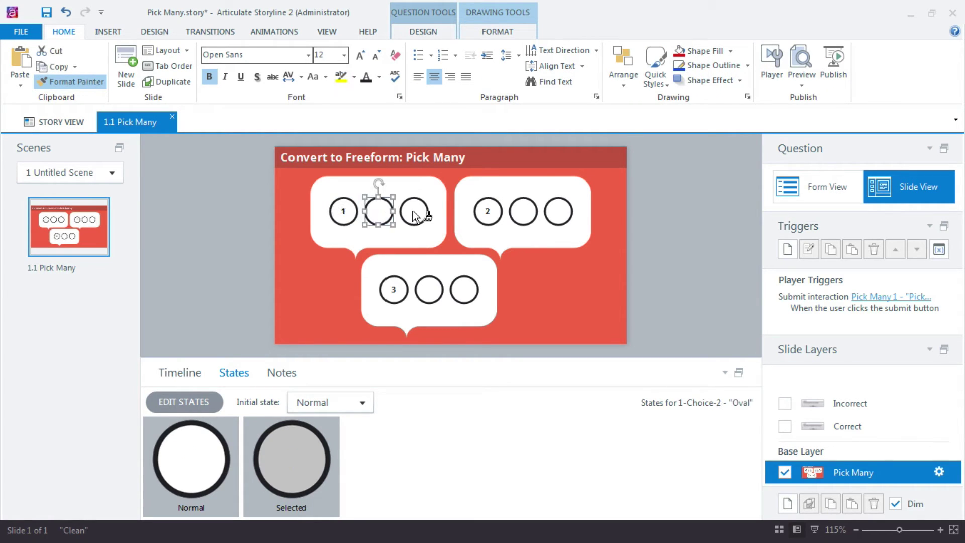
left_click(412, 210)
left_click(426, 289)
left_click(394, 290)
left_click(464, 290)
left_click(487, 211)
left_click(523, 214)
left_click(557, 211)
left_click(67, 76)
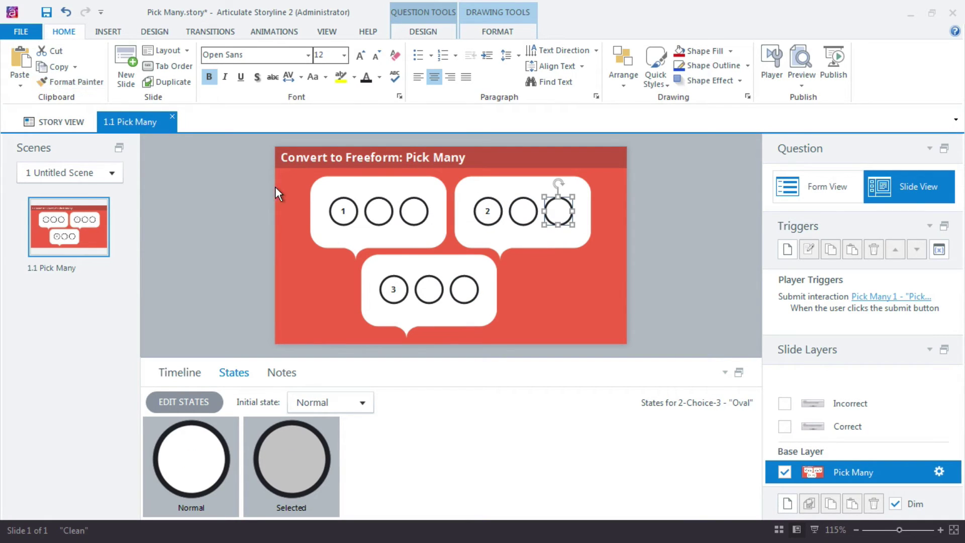
left_click(799, 61)
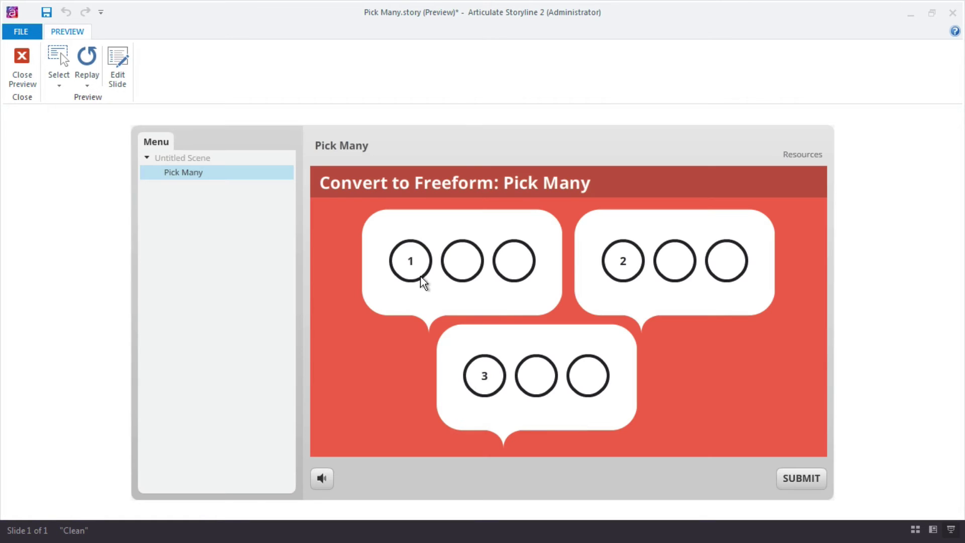
left_click(420, 276)
left_click(480, 268)
left_click(518, 271)
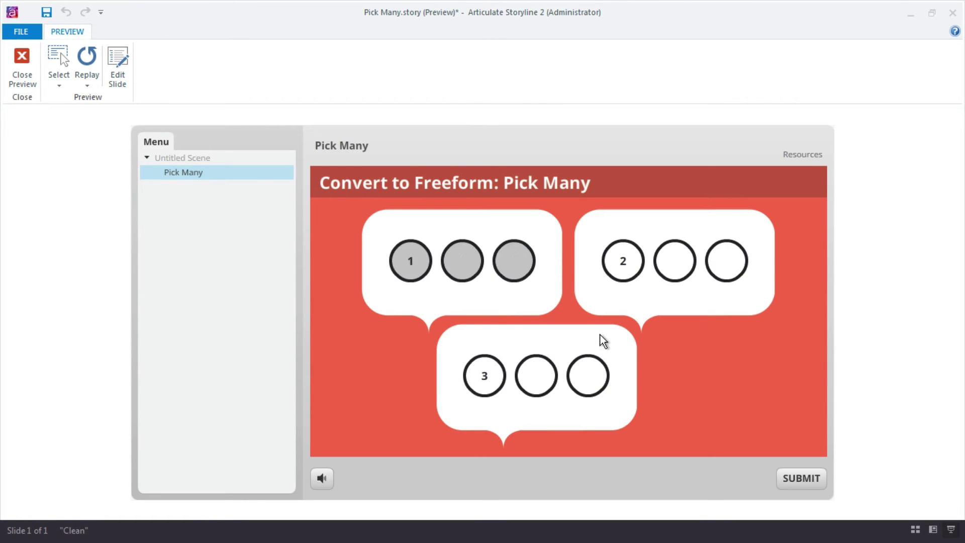
left_click(635, 266)
left_click(675, 266)
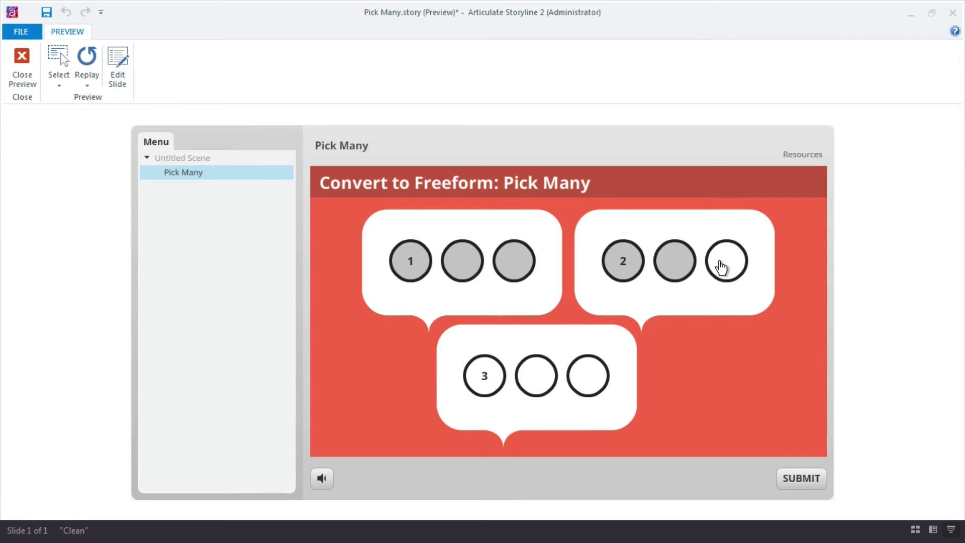
left_click(721, 267)
left_click(588, 387)
left_click(534, 388)
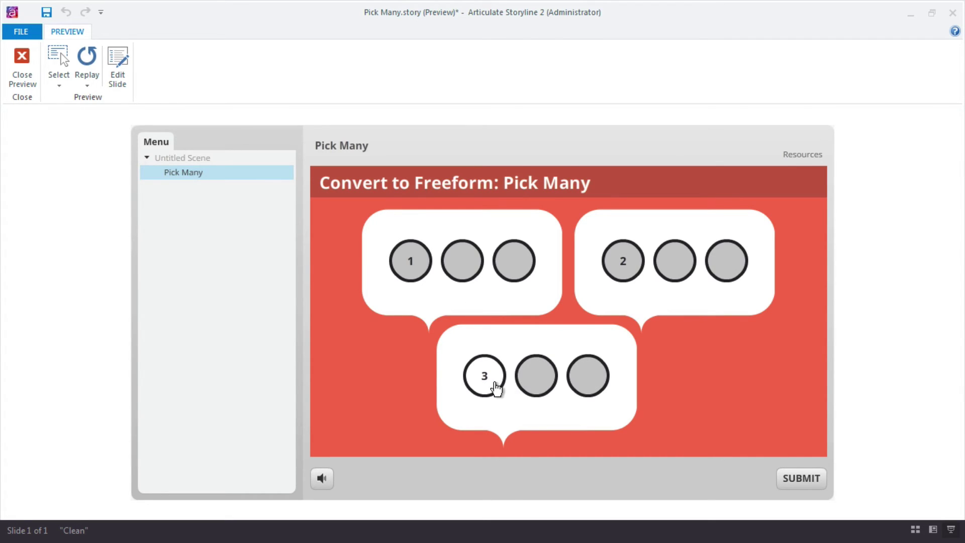
left_click(493, 388)
left_click(537, 384)
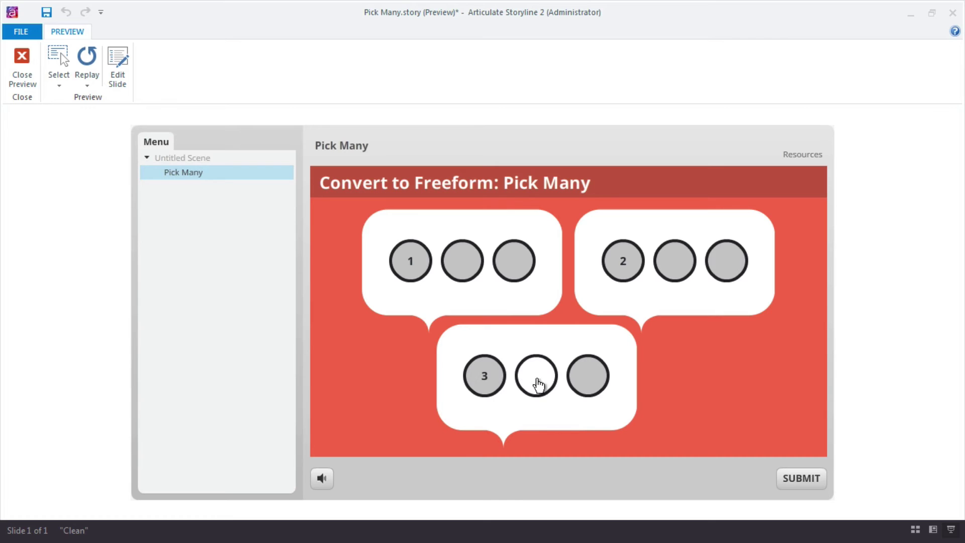
left_click(479, 387)
left_click(585, 385)
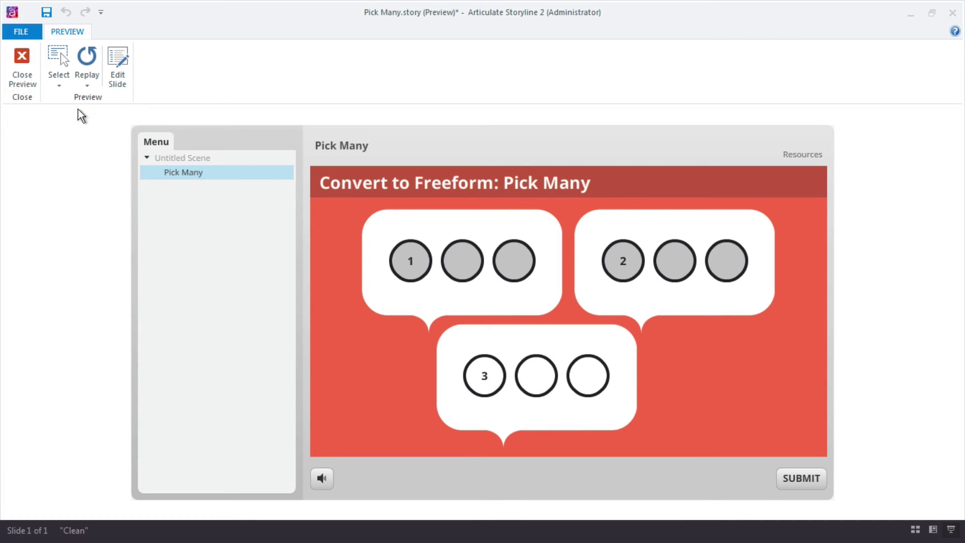
left_click(19, 66)
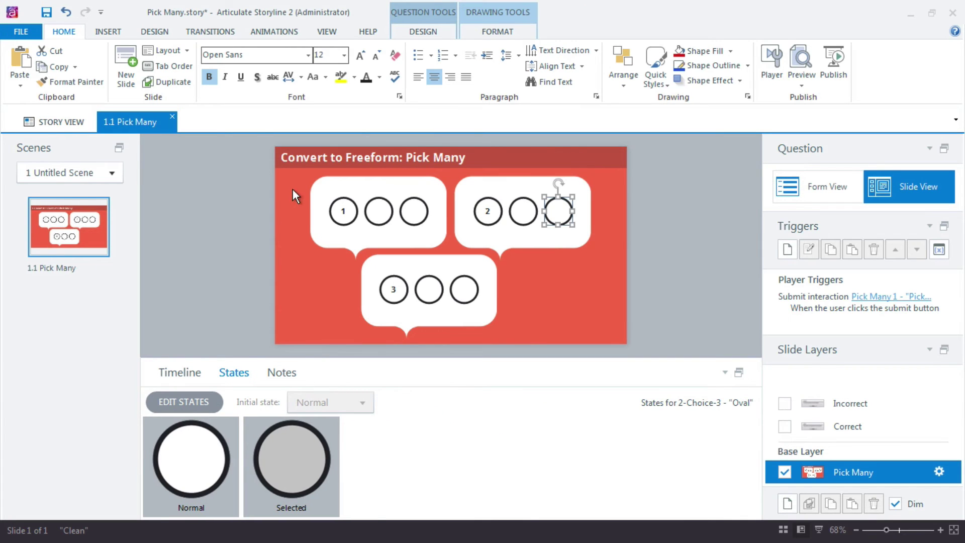
Add the first bubble's three circles to Button Set 1.
left_click_drag(291, 186, 447, 237)
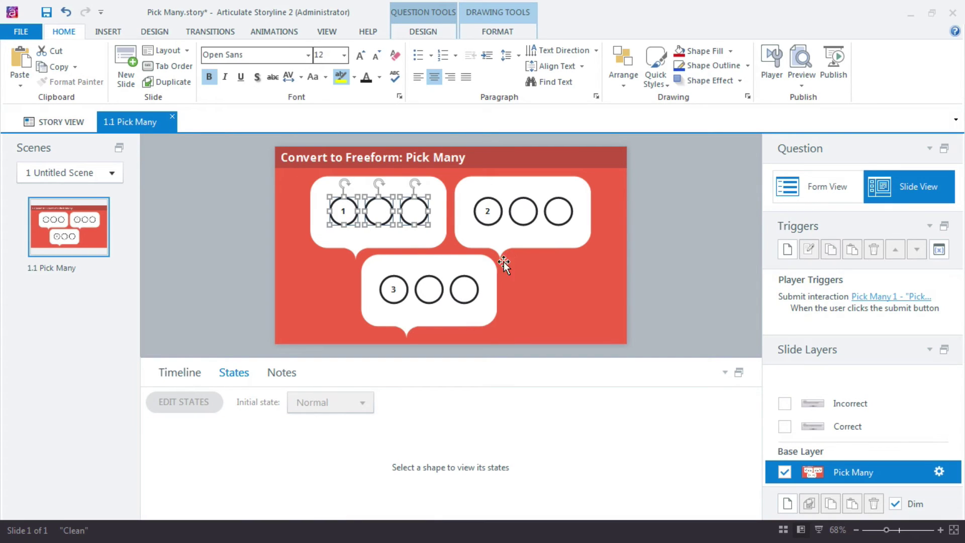
right_click(406, 198)
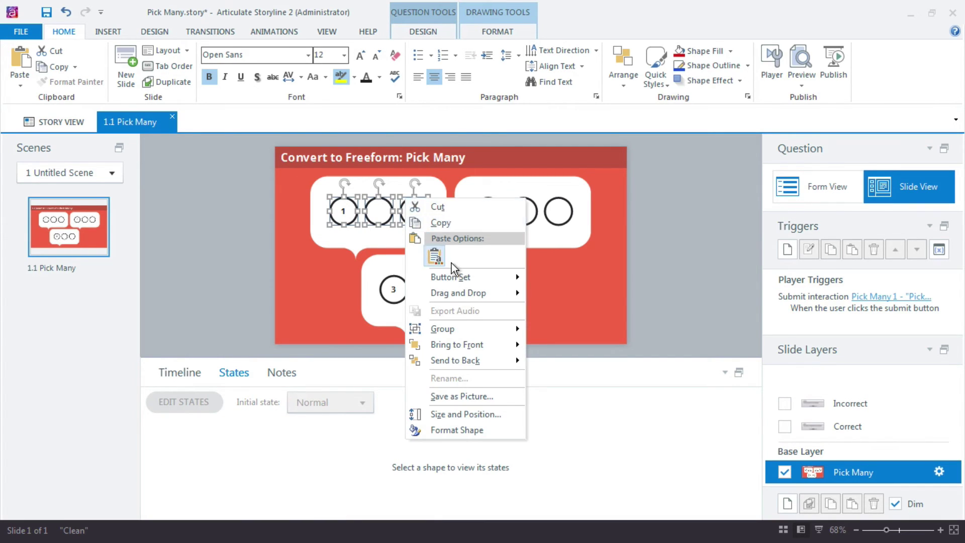
mouse_move(455, 277)
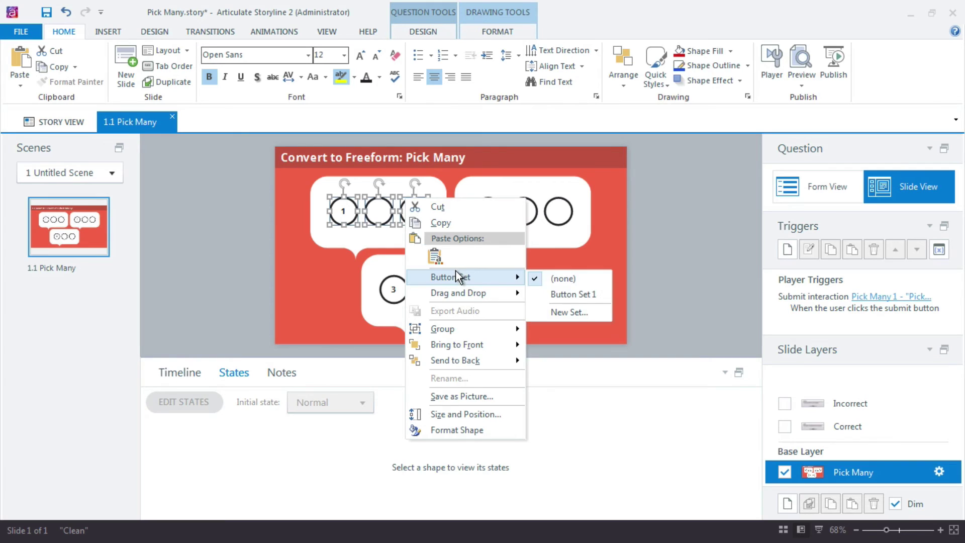
left_click(583, 294)
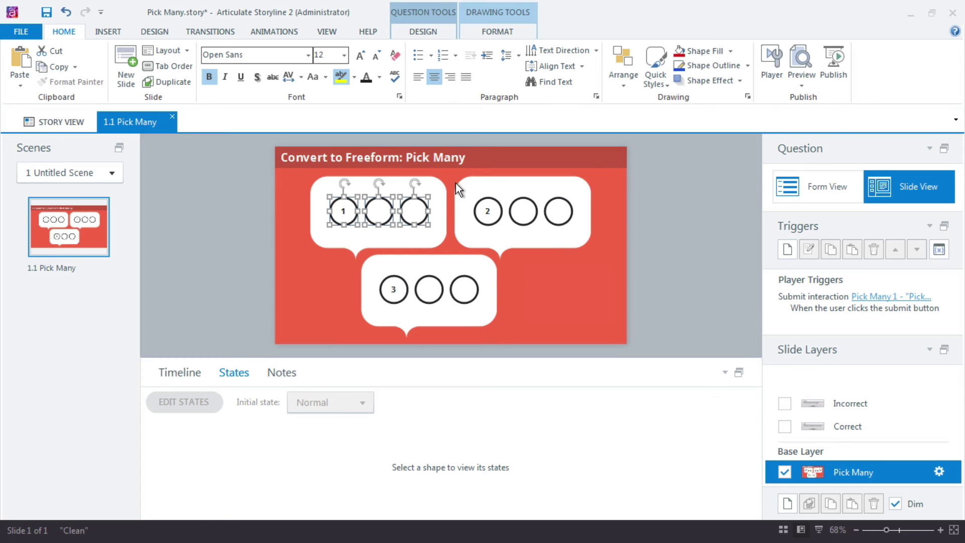
Create a new button set named 'Button Set 2' containing the second bubble's three circles.
left_click_drag(454, 180, 598, 246)
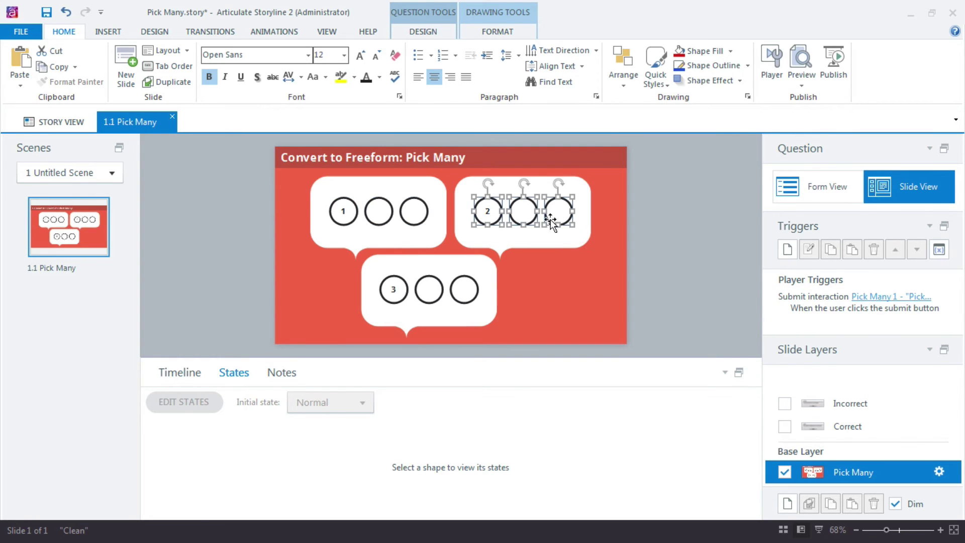
right_click(529, 199)
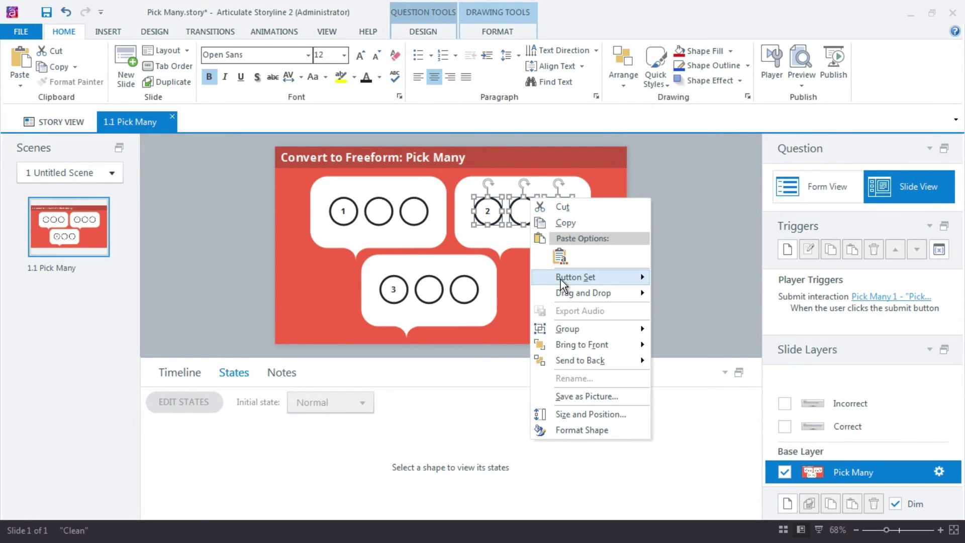
mouse_move(560, 280)
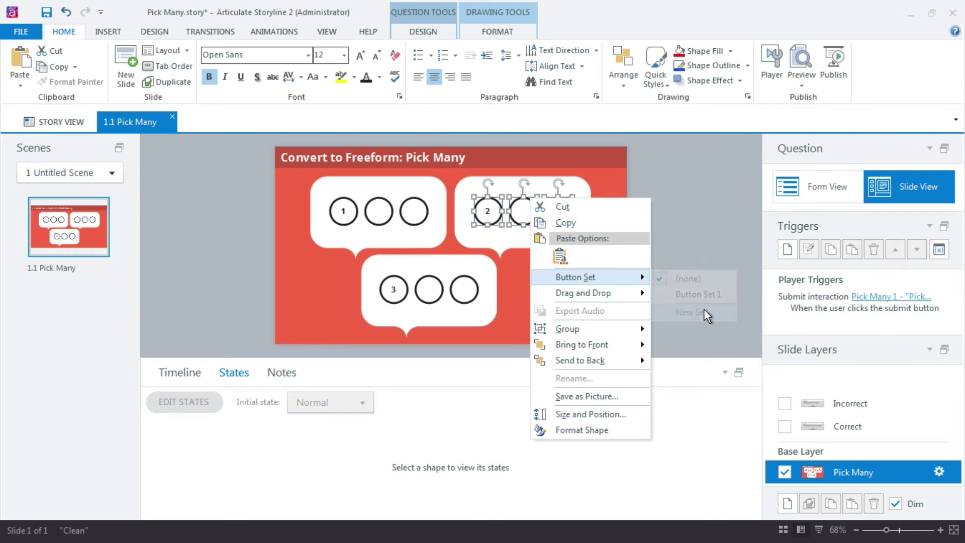
left_click(703, 309)
type("Button Set 2")
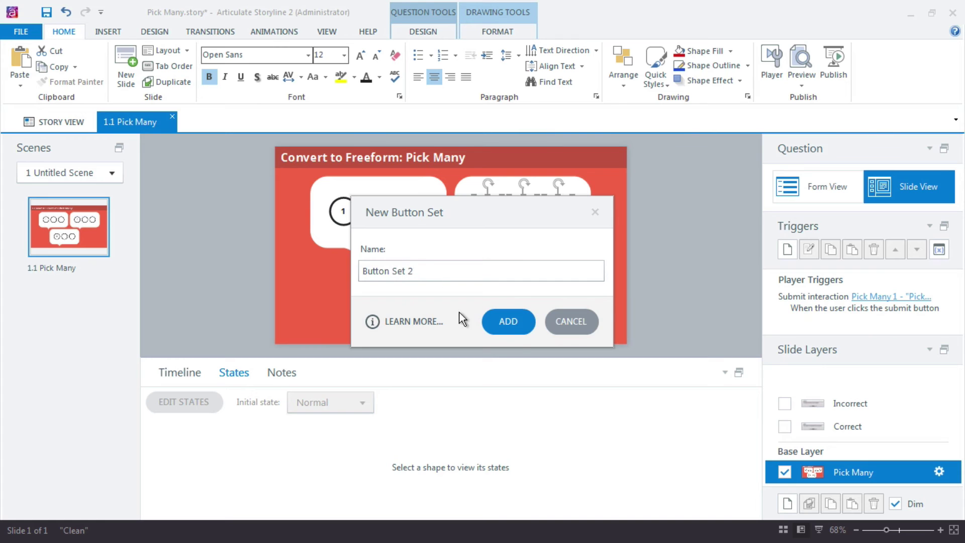
left_click(508, 321)
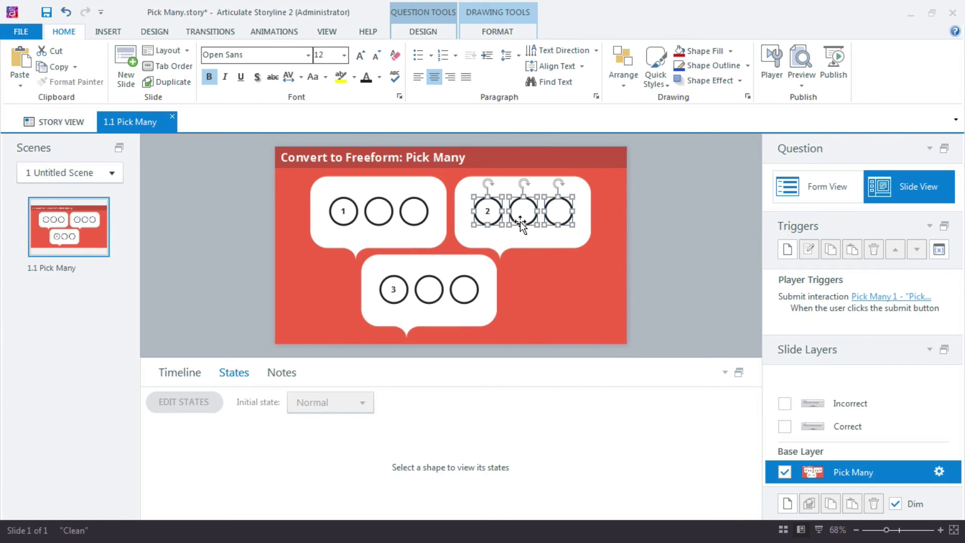
Create a new button set named 'Button Set 3' from the bottom bubble's three circles.
left_click_drag(511, 323, 360, 264)
right_click(435, 275)
mouse_move(526, 361)
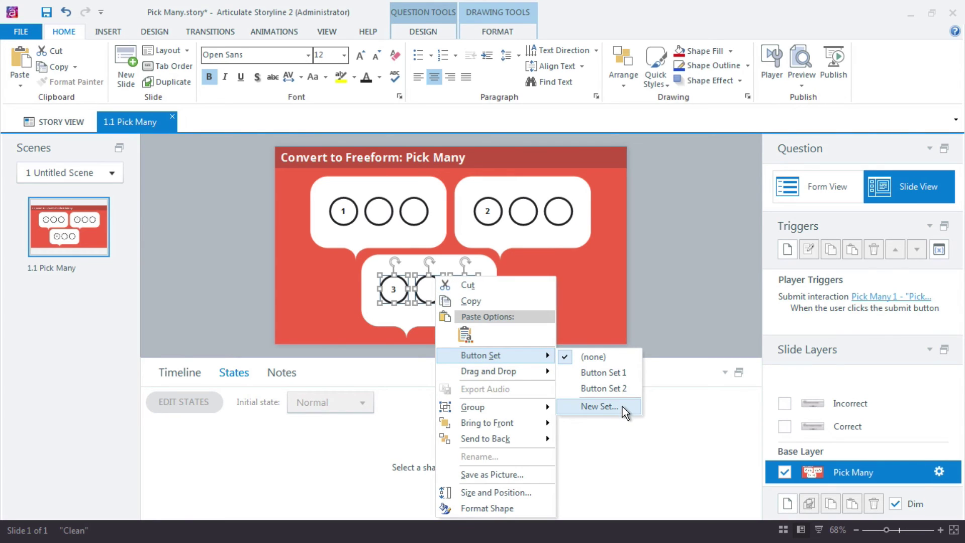
left_click(599, 406)
type("Button Set 3")
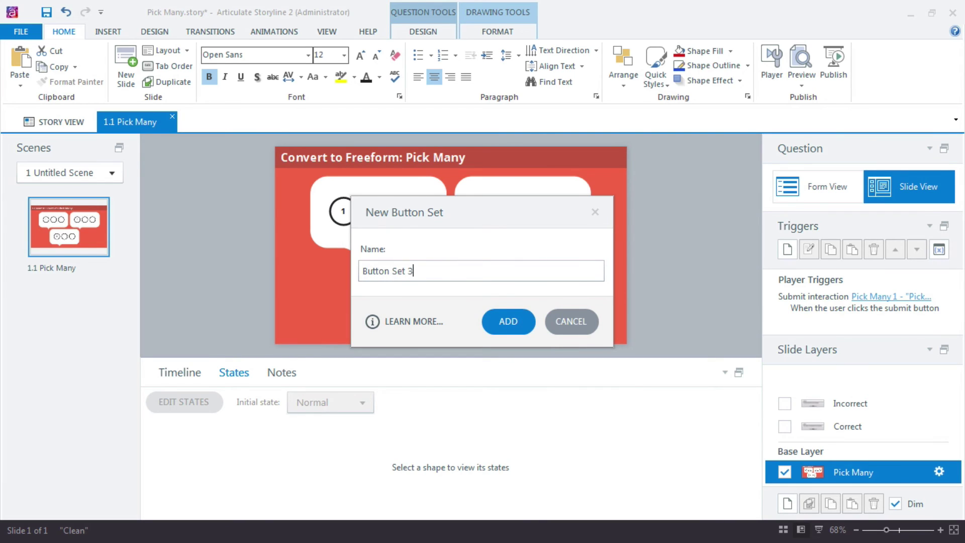
left_click(504, 324)
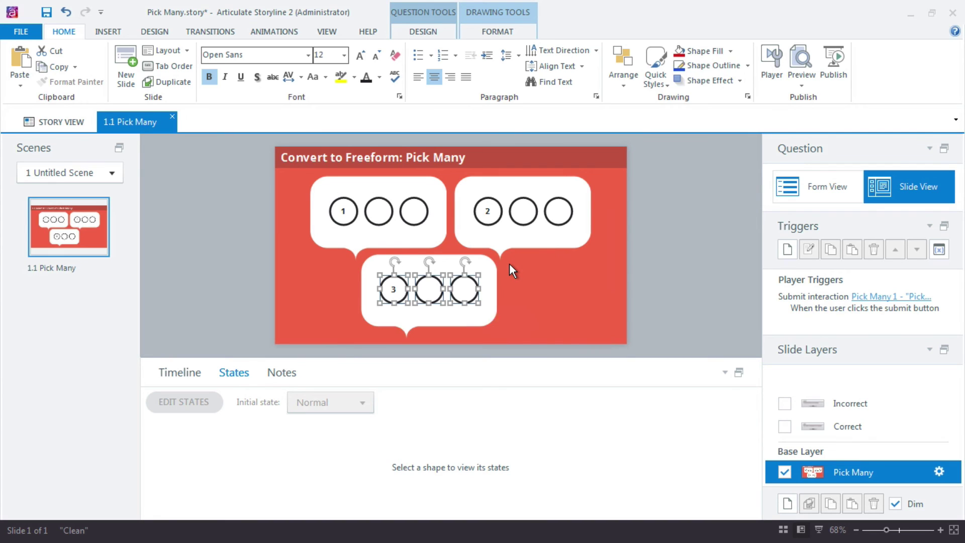
Select individual circles to check circle 3's Normal and Selected states.
left_click(330, 247)
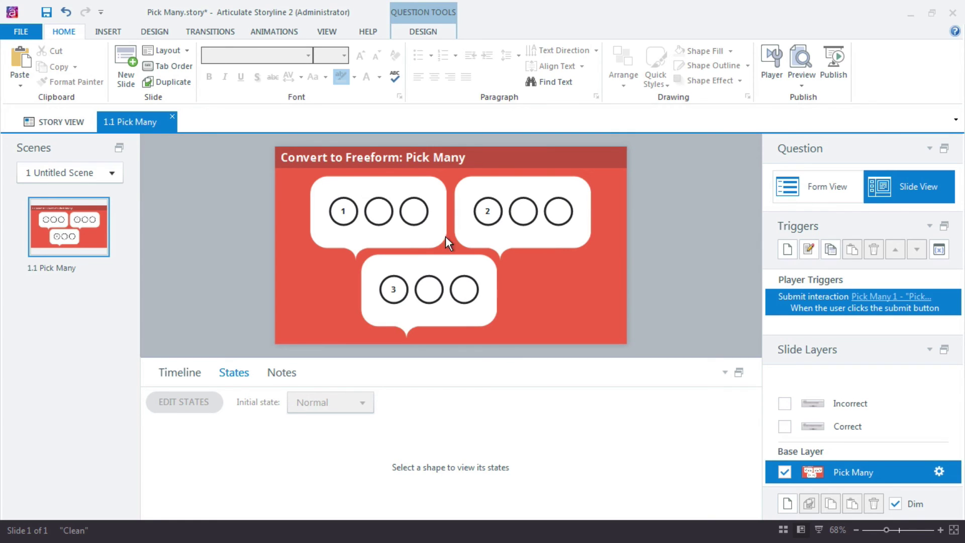
left_click(346, 216)
left_click(489, 210)
left_click(395, 287)
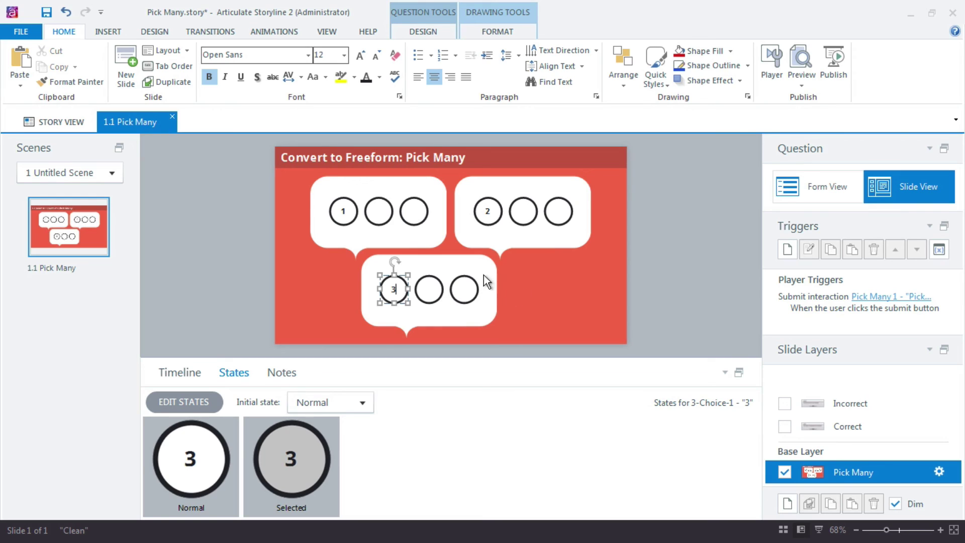
Preview the slide and click circles in each bubble to confirm only one stays selected per bubble.
left_click(802, 65)
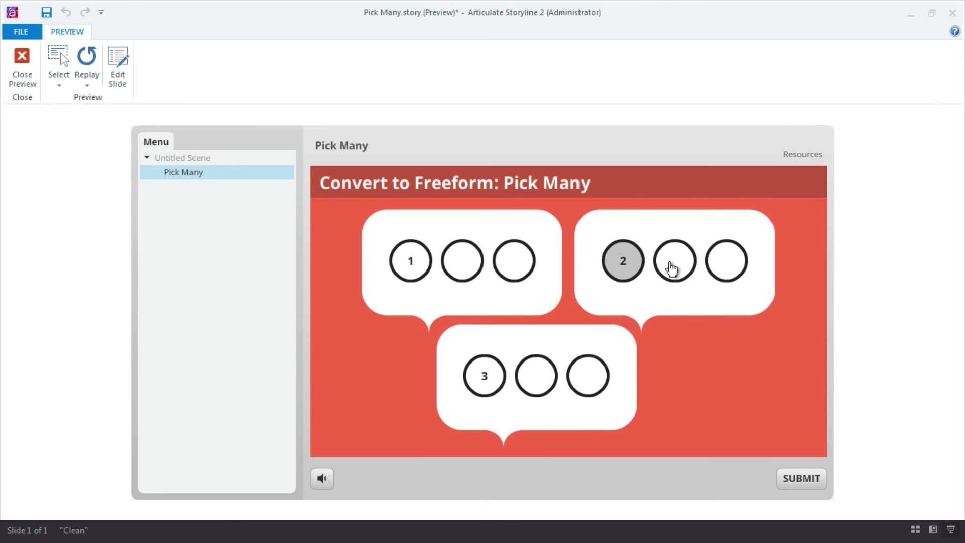
left_click(669, 270)
left_click(502, 268)
left_click(410, 271)
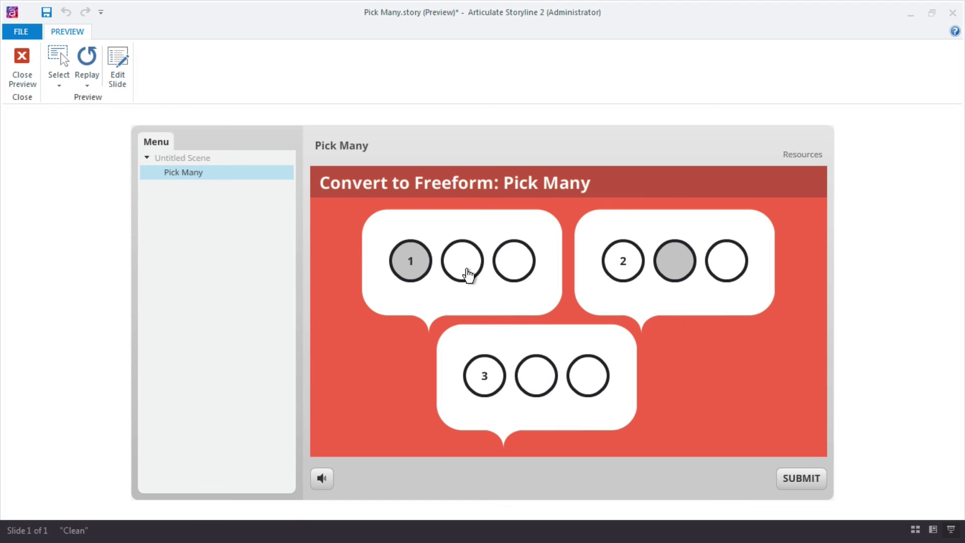
left_click(463, 274)
left_click(484, 379)
left_click(546, 393)
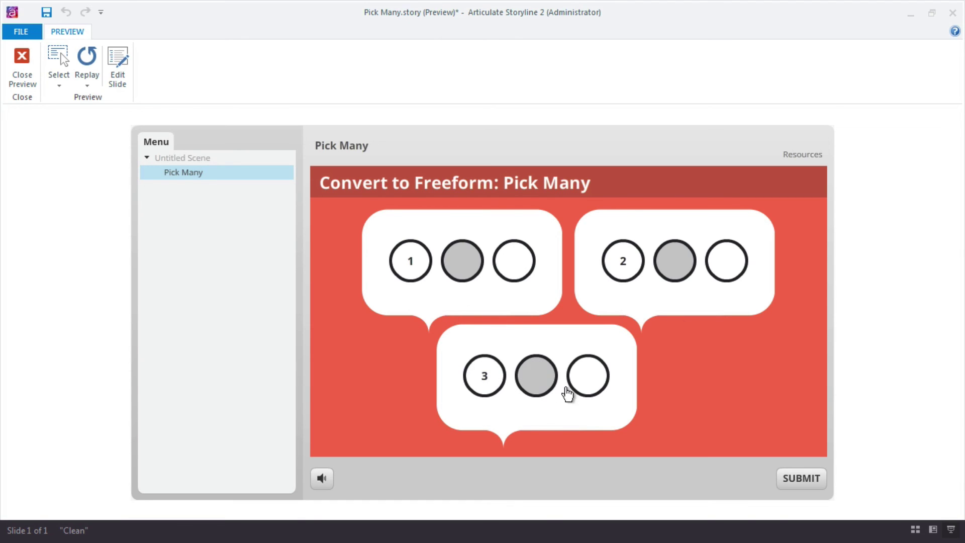
left_click(602, 388)
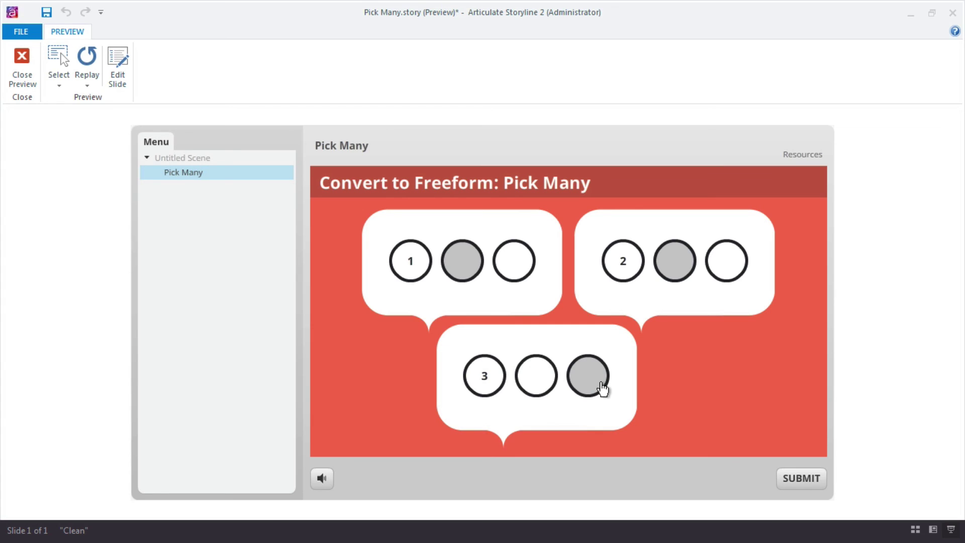
Pick circle 3, submit the wrong answer, and dismiss the Incorrect feedback.
left_click(473, 381)
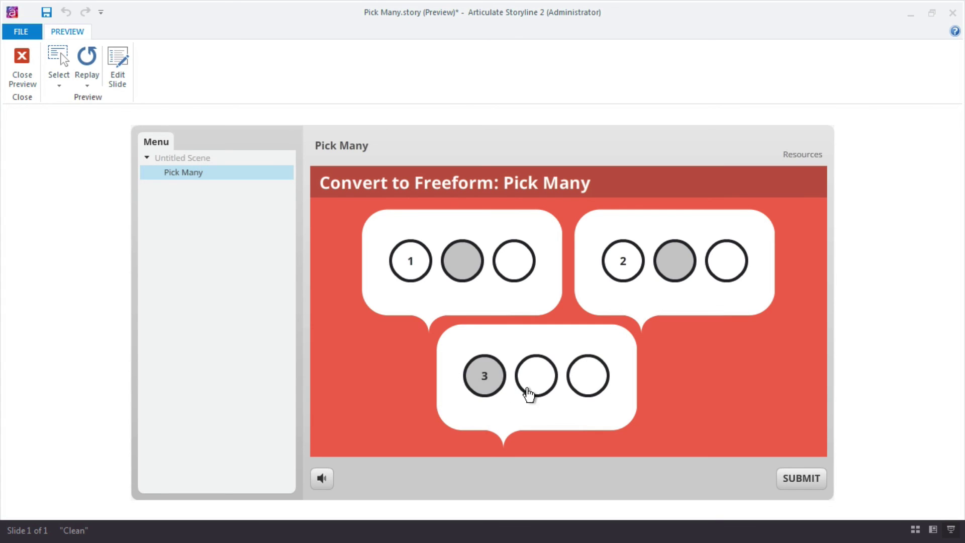
left_click(800, 483)
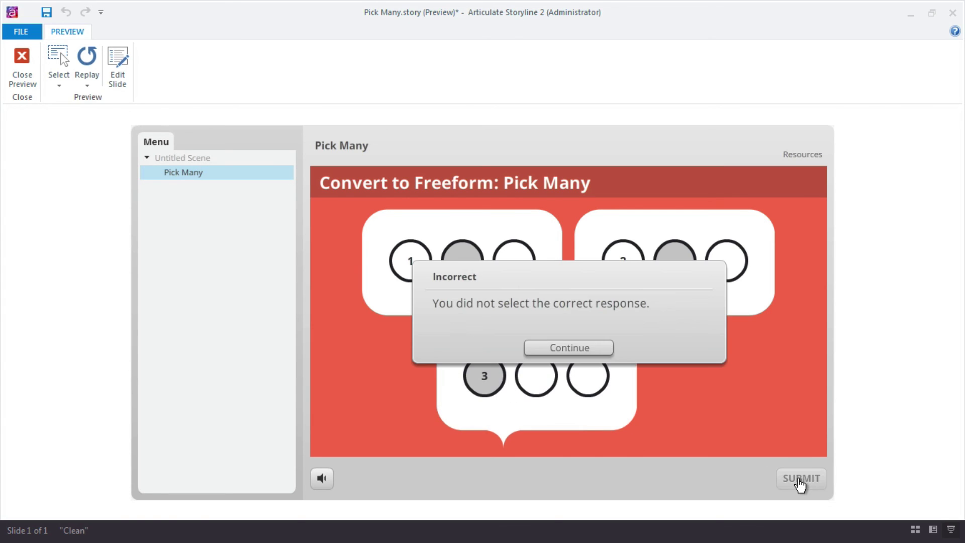
left_click(577, 353)
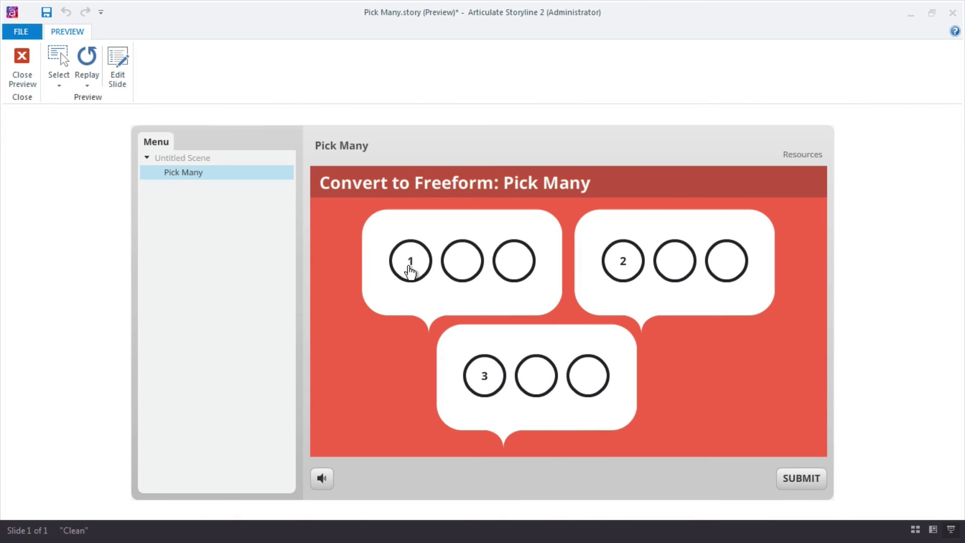
In the preview, select circles 1, 3 and 2 in their bubbles, submit, and dismiss the Correct feedback.
left_click(409, 266)
left_click(484, 373)
left_click(610, 269)
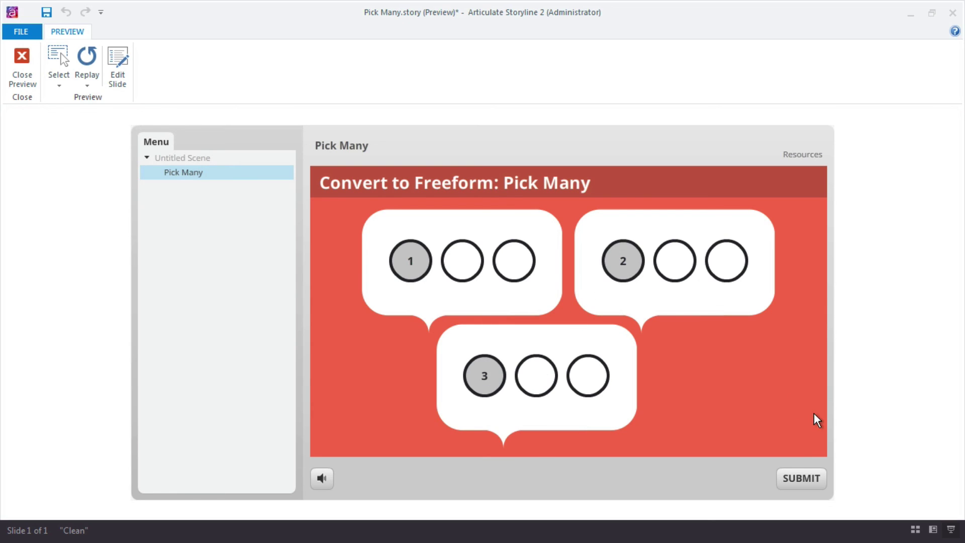
left_click(807, 480)
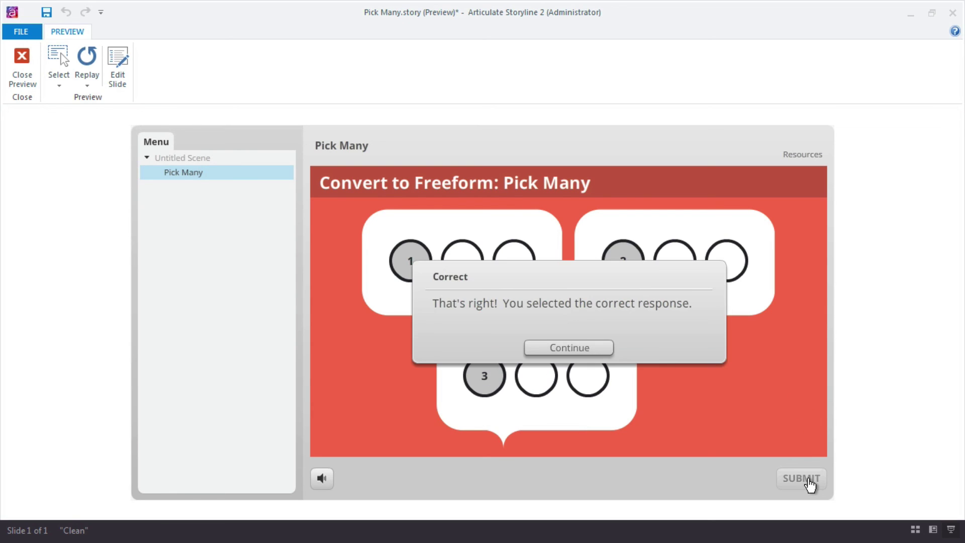
left_click(583, 349)
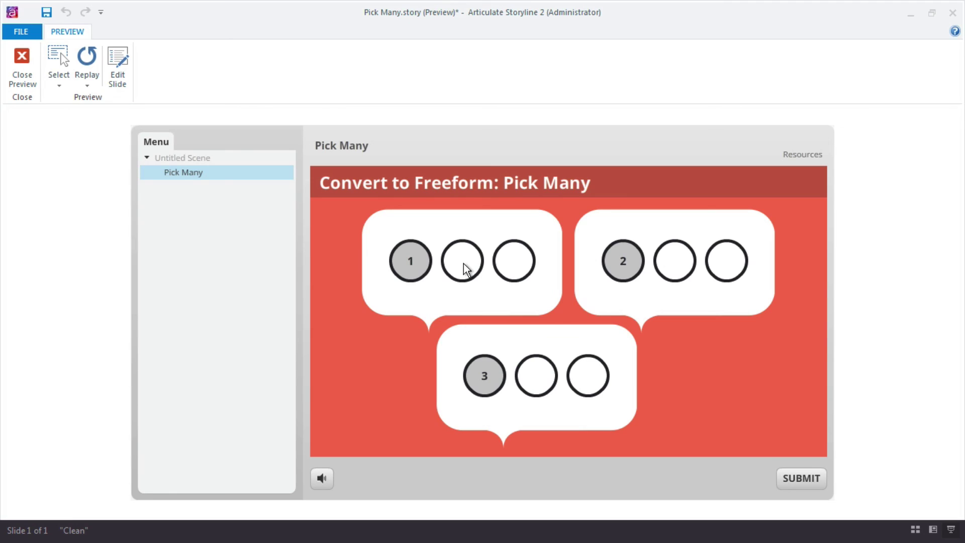